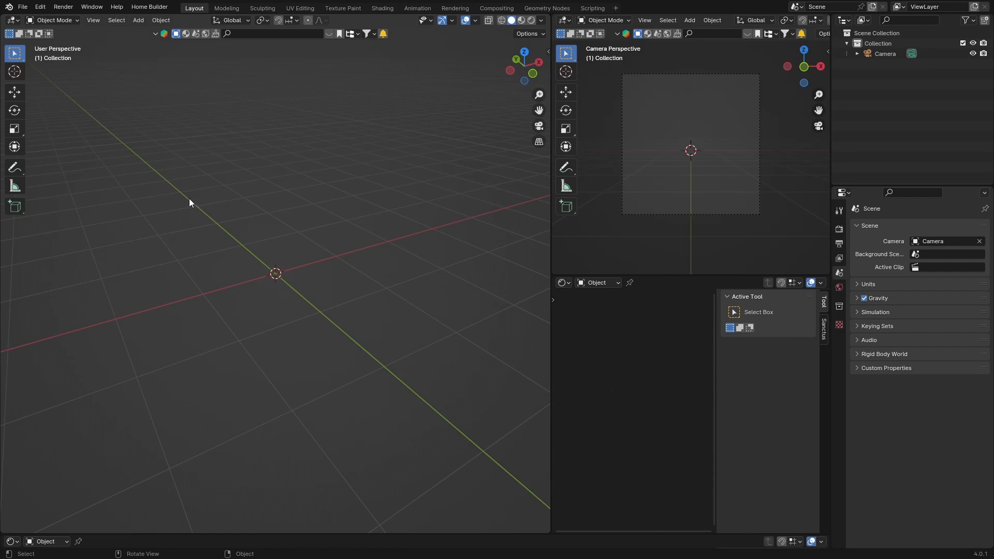
# Step: Orbit across the empty scene and unhide the camera object
pyautogui.moveTo(189, 197); pyautogui.dragTo(193, 174, button='middle')
pyautogui.hotkey('alt', 'h')
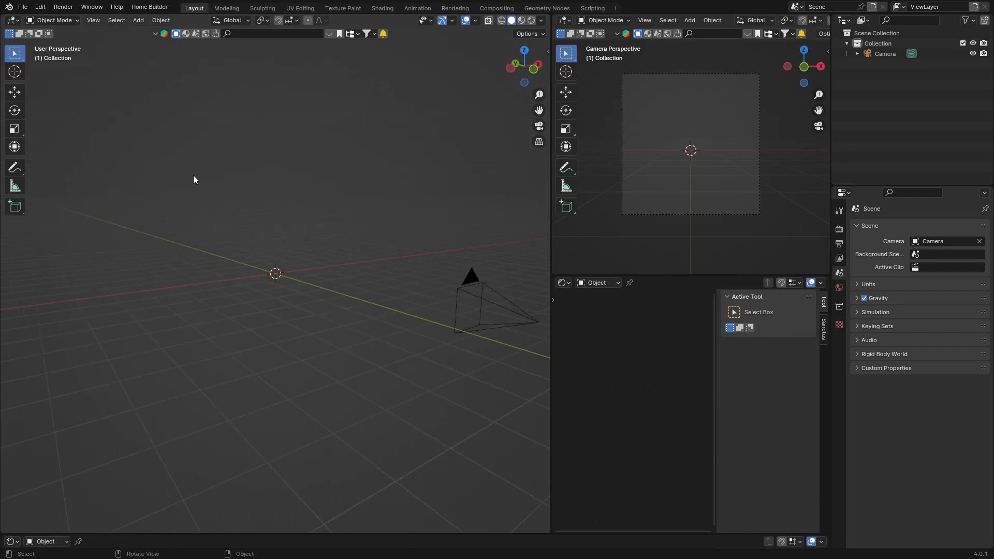
# Step: Add a mesh plane and scale it up into a large ground under the camera
pyautogui.hotkey('shift', 'a')
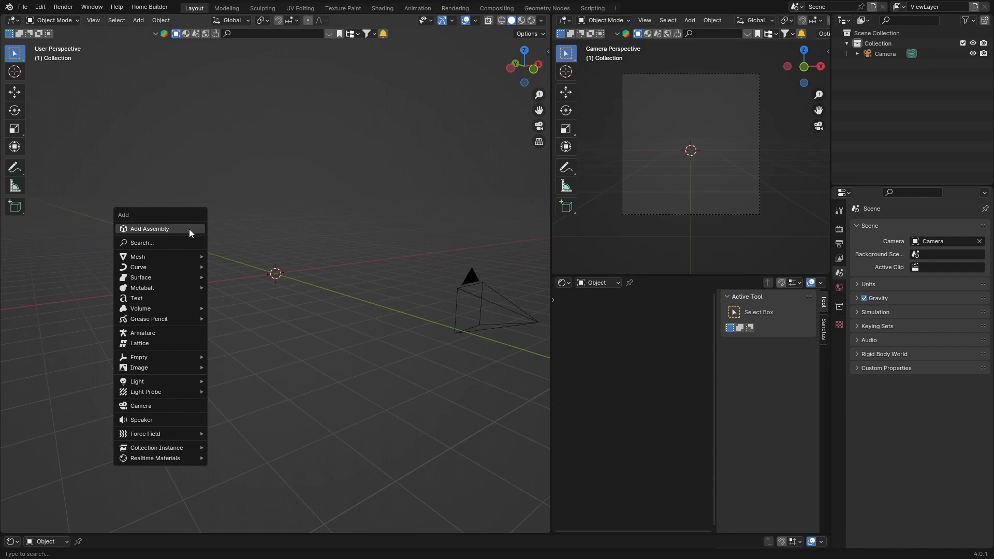
pyautogui.moveTo(138, 256)
pyautogui.click(242, 257)
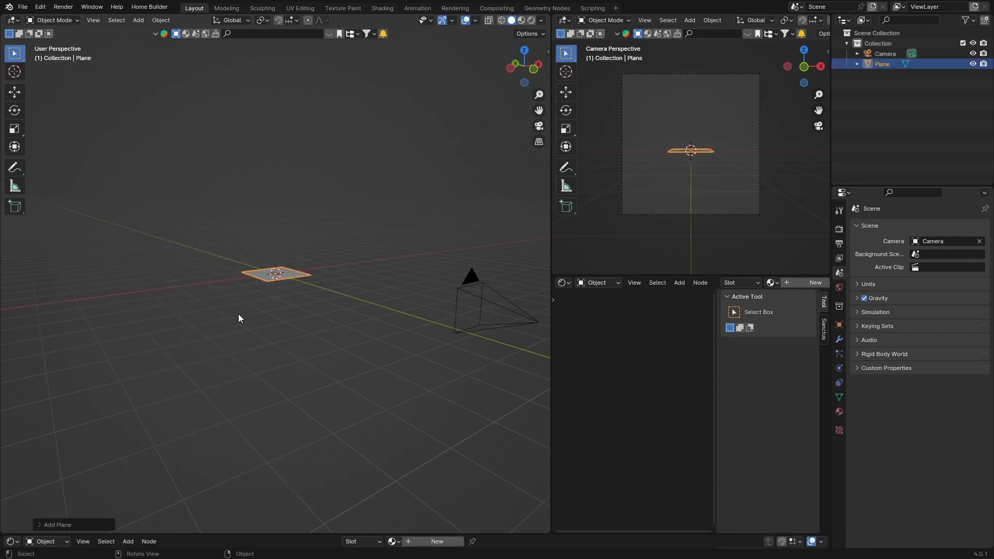
pyautogui.scroll(3, 260, 308)
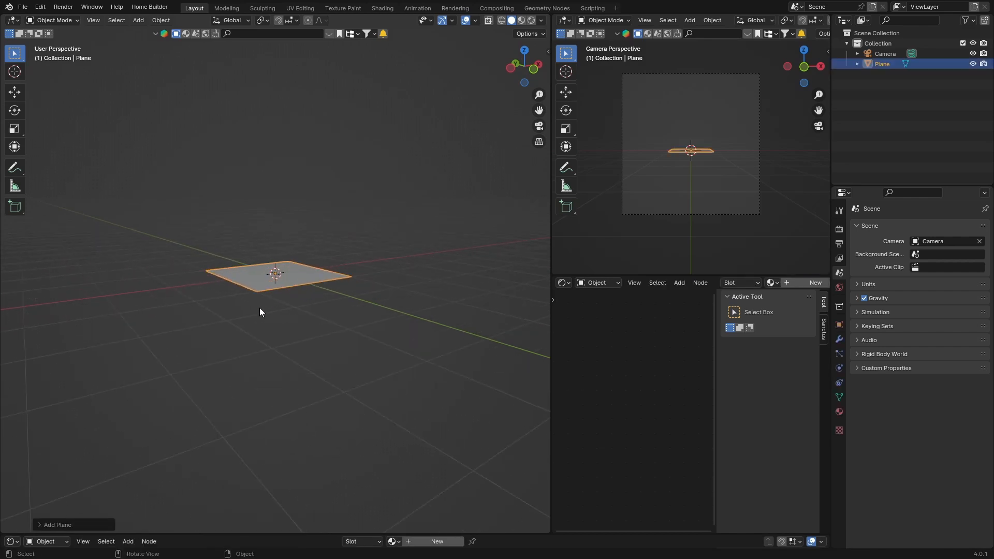
pyautogui.press('s')
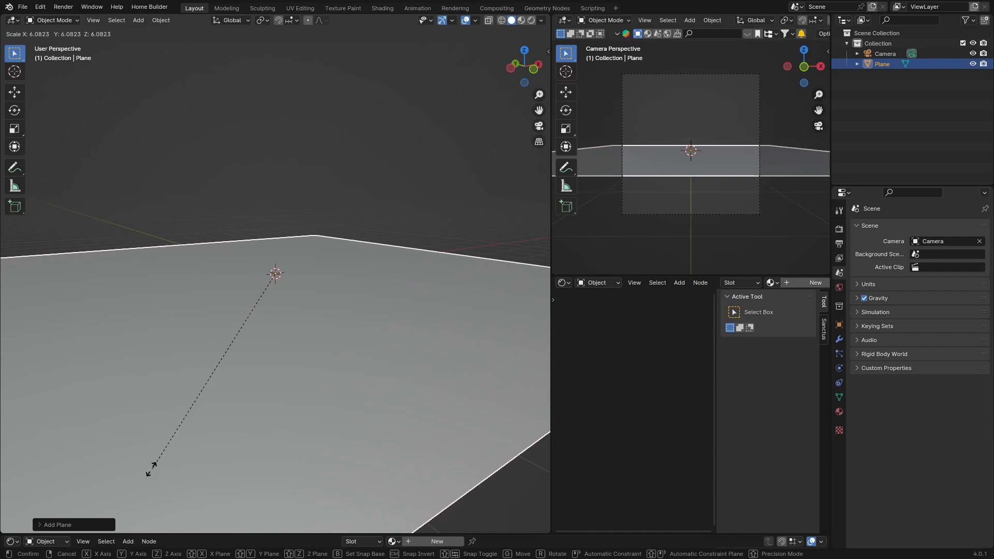
pyautogui.click(134, 418)
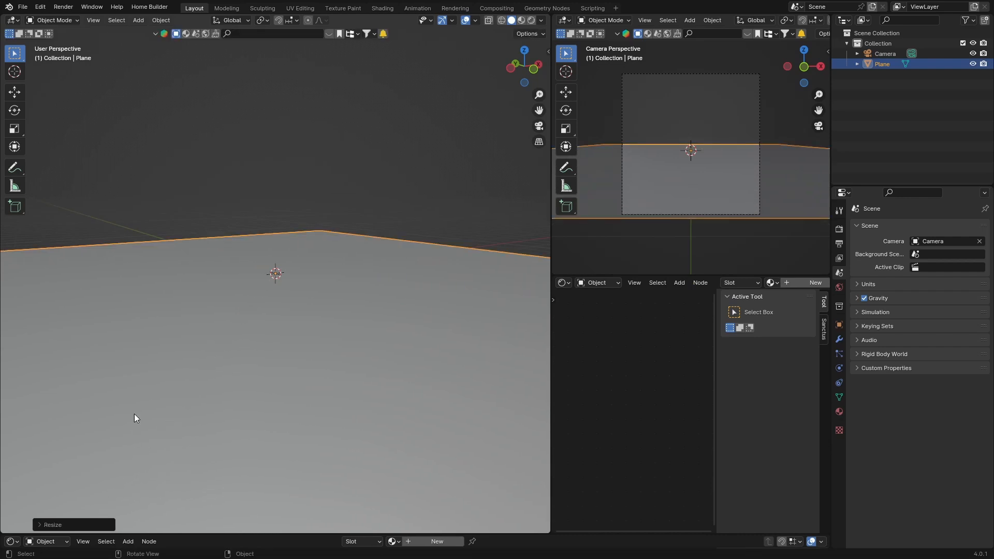
pyautogui.scroll(-3, 161, 373)
pyautogui.scroll(2, 160, 373)
pyautogui.moveTo(183, 364)
pyautogui.mouseDown(button='middle')
pyautogui.moveTo(118, 371)
pyautogui.moveTo(168, 368)
pyautogui.mouseUp(button='middle')
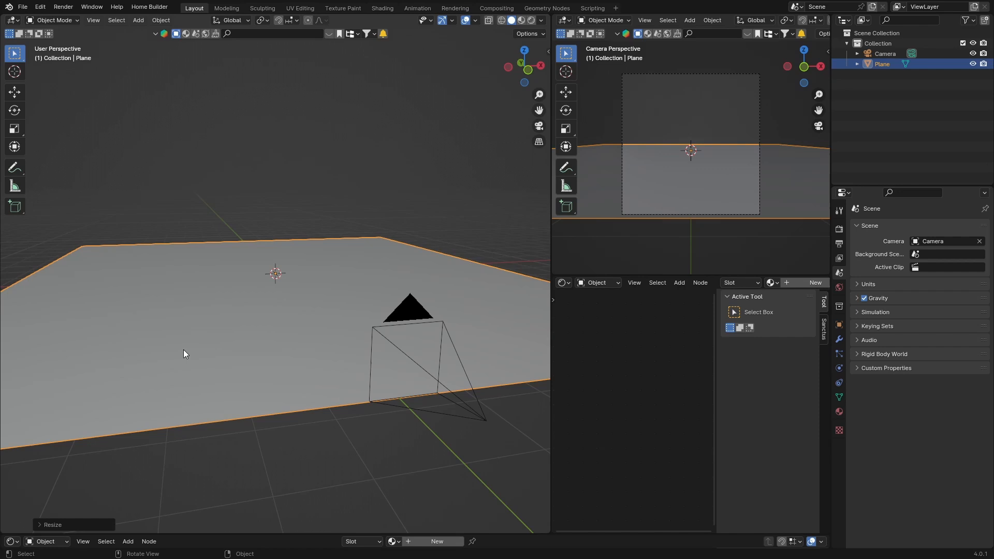
# Step: In Edit Mode, subdivide the plane's mesh with Number of Cuts set to 30
pyautogui.press('Tab')
pyautogui.rightClick(181, 308)
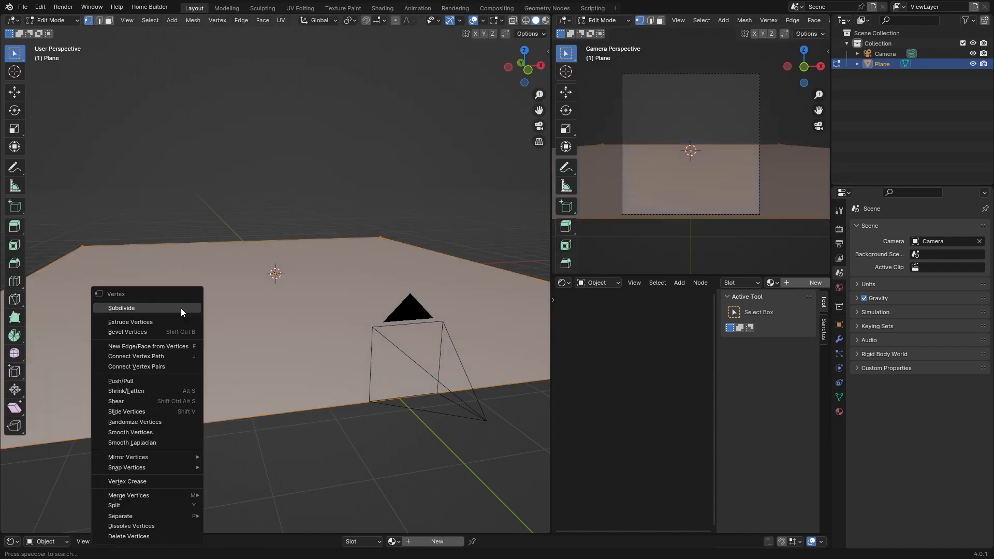
pyautogui.click(181, 308)
pyautogui.click(40, 525)
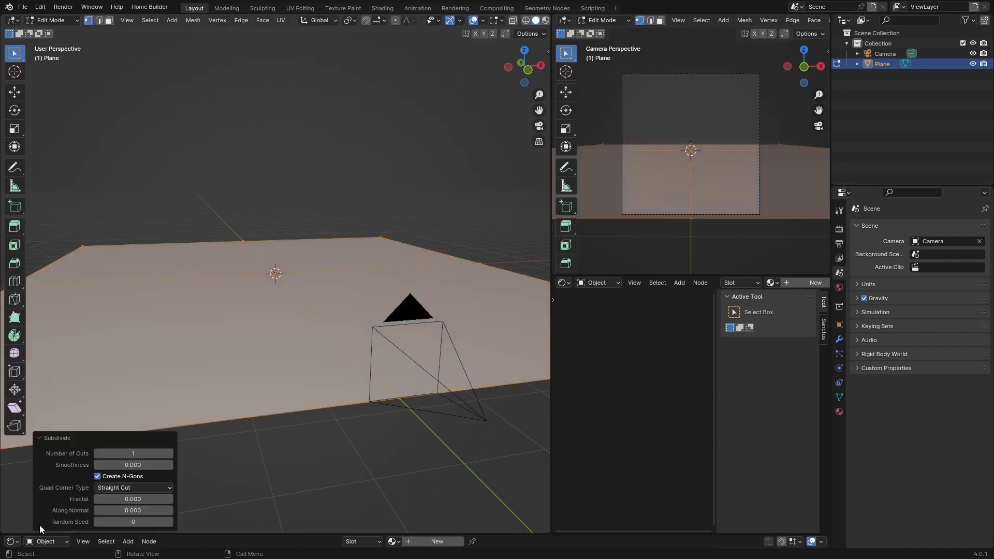
pyautogui.doubleClick(134, 454)
pyautogui.press('BackSpace')
pyautogui.write('30')
pyautogui.press('Return')
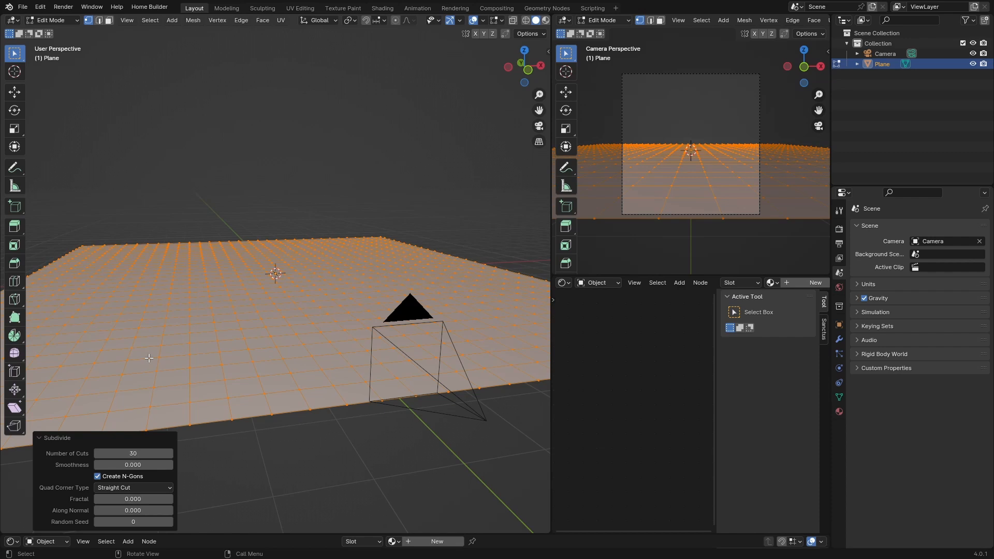
# Step: Enable proportional editing with Smooth falloff and raise a first hill on the far side
pyautogui.click(395, 20)
pyautogui.click(409, 20)
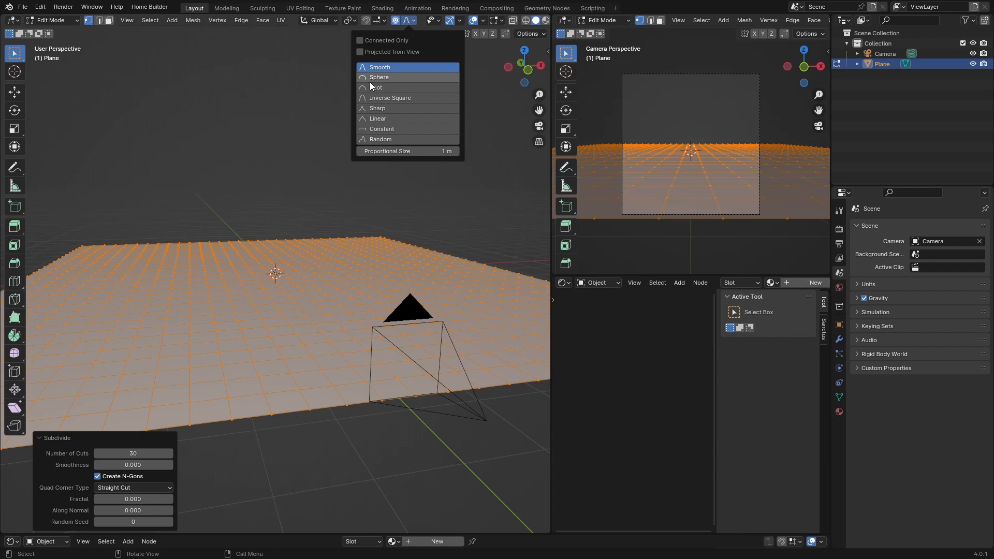
pyautogui.click(382, 67)
pyautogui.click(194, 304)
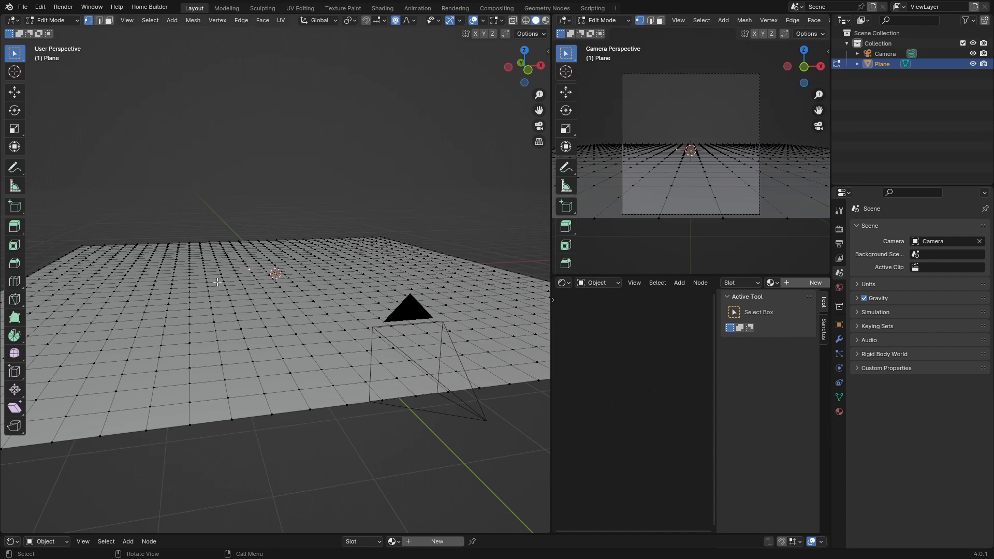
pyautogui.press('g')
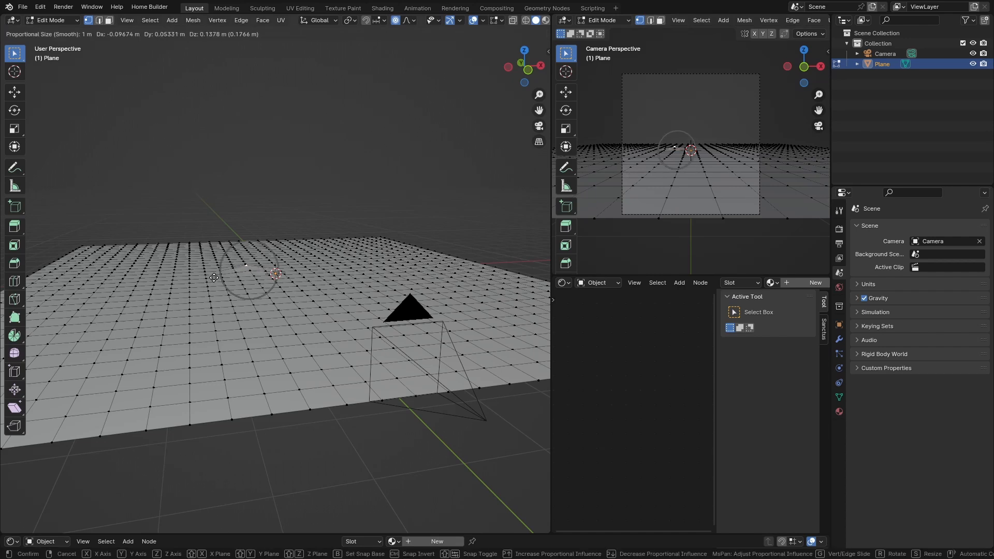
pyautogui.scroll(6, 213, 278)
pyautogui.scroll(8, 213, 279)
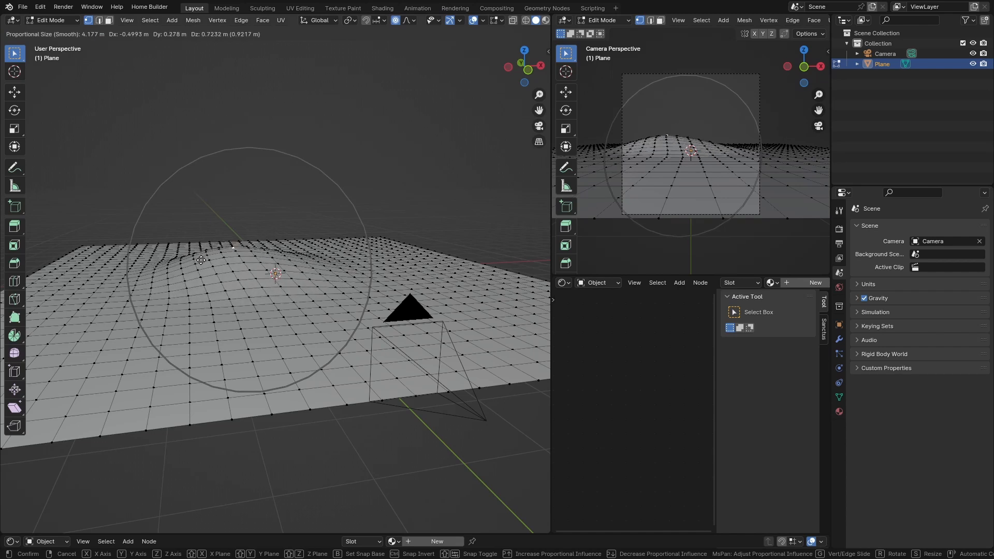
pyautogui.click(201, 259)
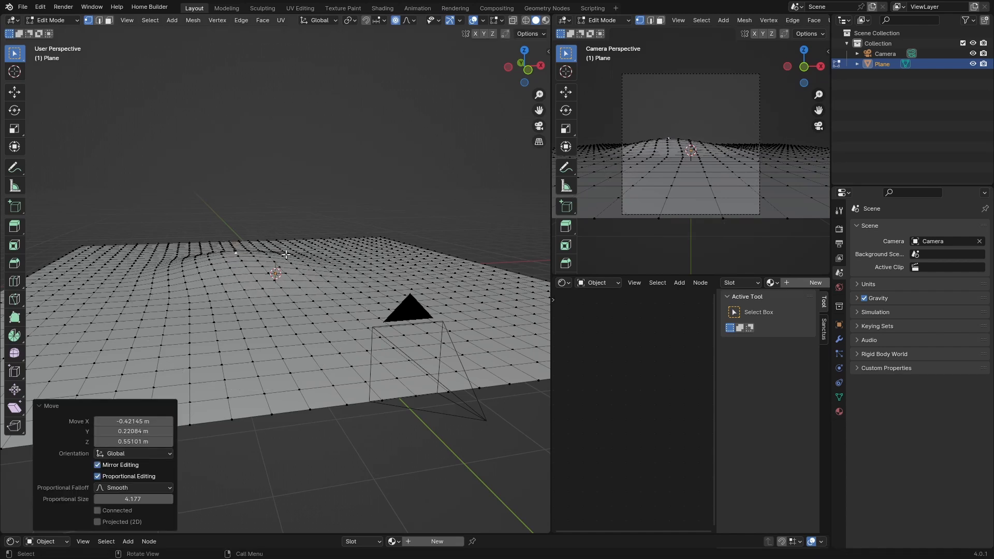
# Step: Raise another bump at the back, lower the middle area slightly, and return to Object Mode
pyautogui.click(303, 248)
pyautogui.press('s')
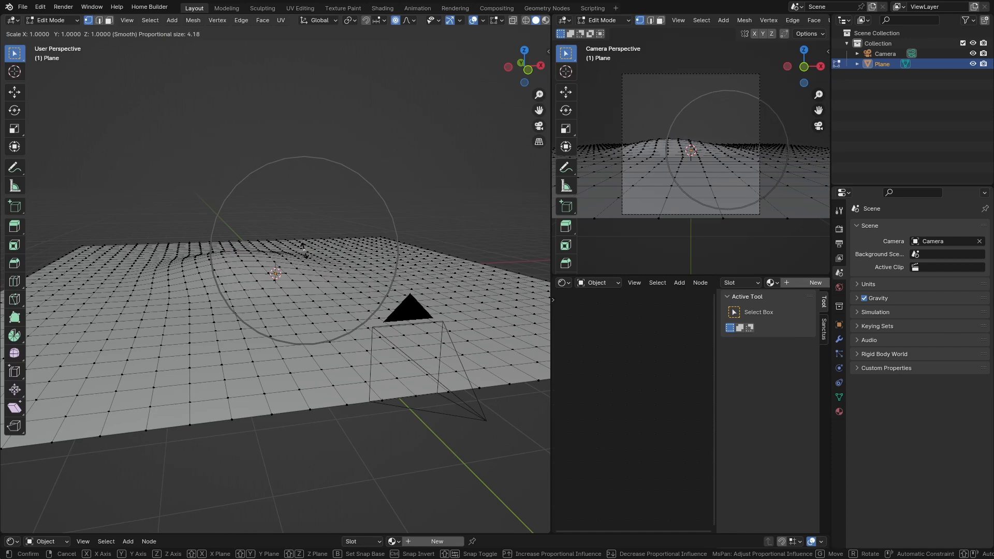
pyautogui.click(303, 249)
pyautogui.press('g')
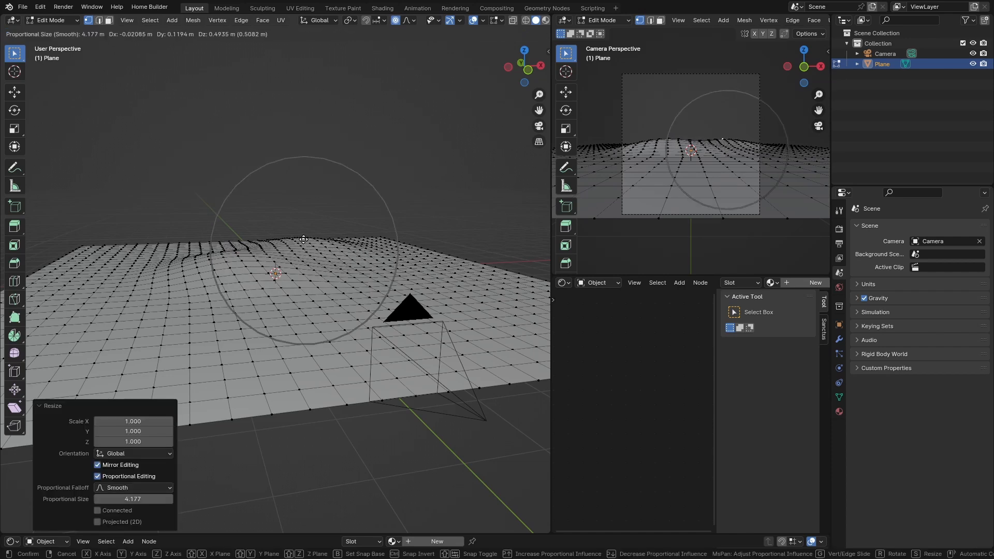
pyautogui.click(303, 239)
pyautogui.click(307, 319)
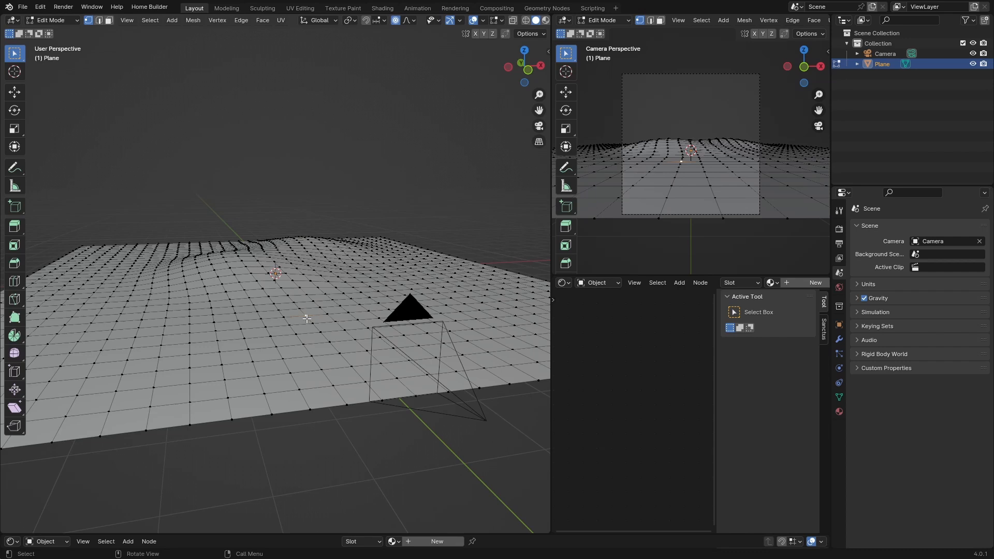
pyautogui.press('g')
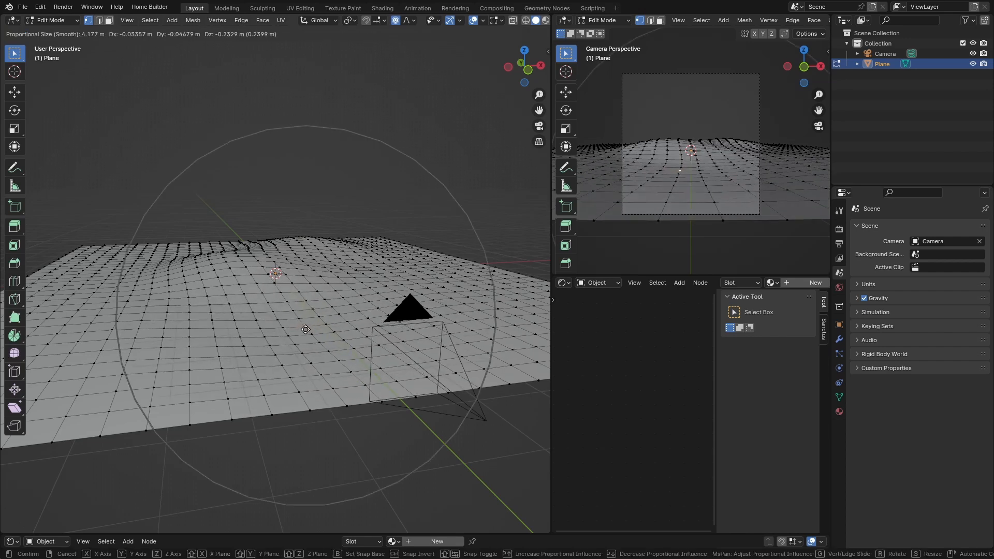
pyautogui.click(305, 330)
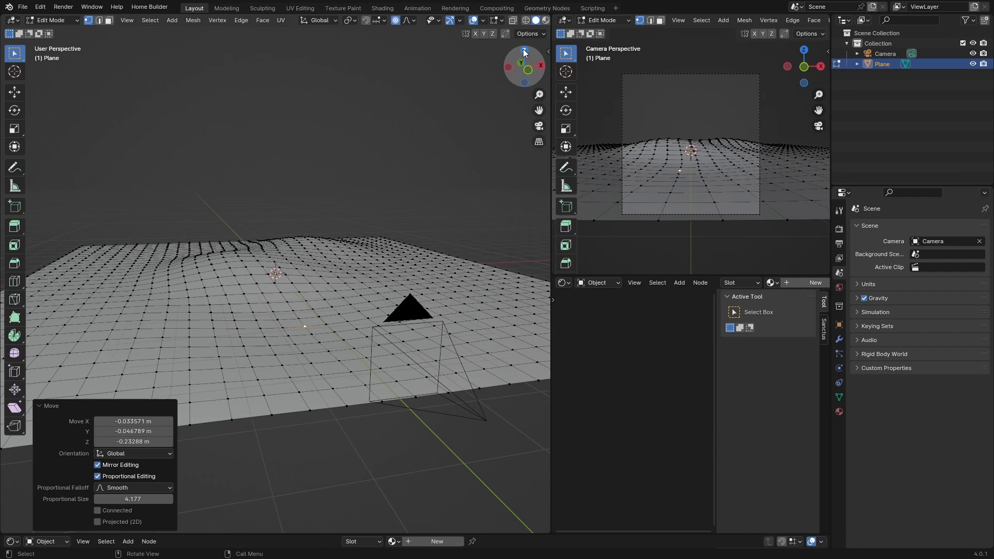
pyautogui.press('Tab')
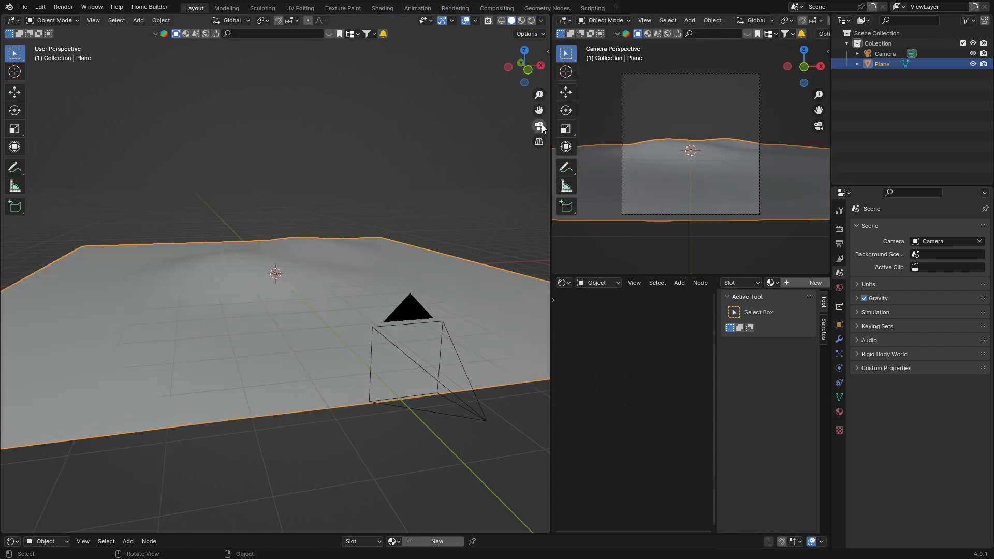
# Step: Look through the scene camera and give the ground plane Shade Smooth
pyautogui.click(540, 127)
pyautogui.click(437, 219)
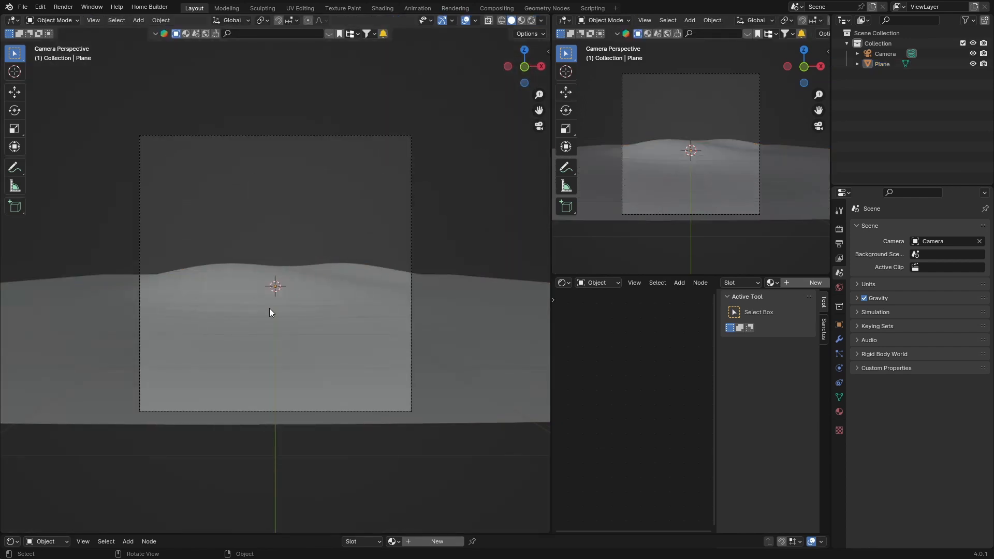
pyautogui.click(264, 315)
pyautogui.rightClick(250, 318)
pyautogui.click(249, 317)
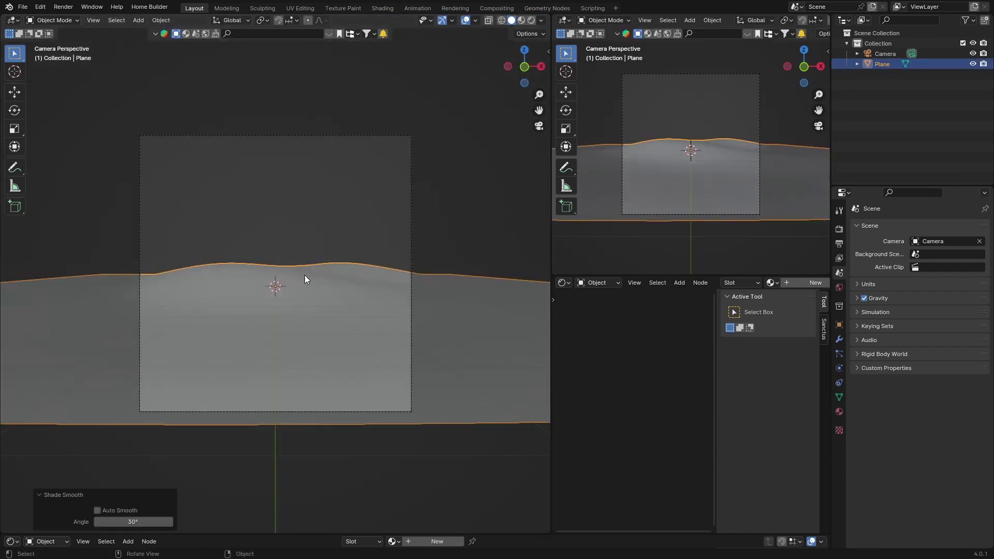
pyautogui.click(444, 190)
pyautogui.scroll(1, 307, 310)
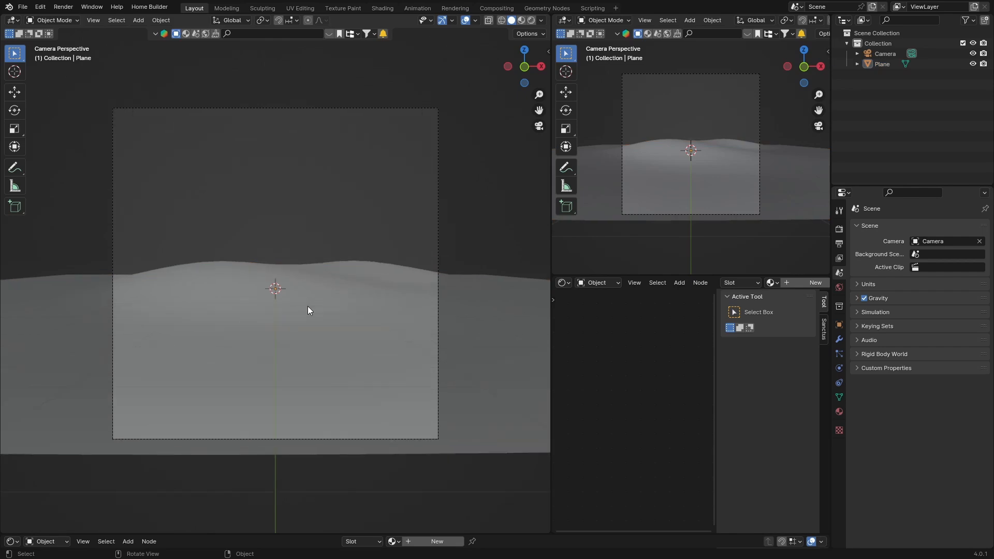
pyautogui.scroll(1, 307, 310)
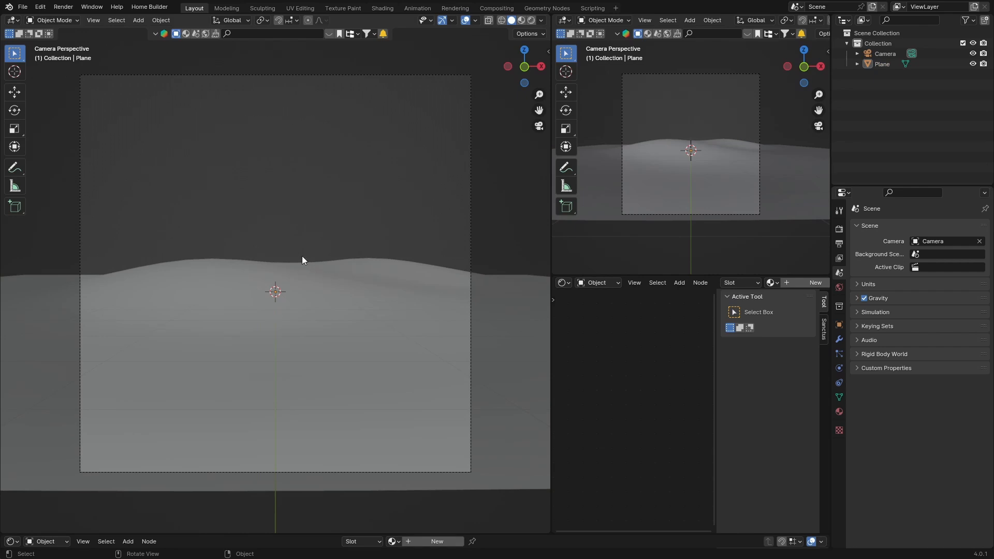
# Step: Add a cube scaled about 10.5 times to enclose the landscape, checked from camera view
pyautogui.hotkey('shift', 'a')
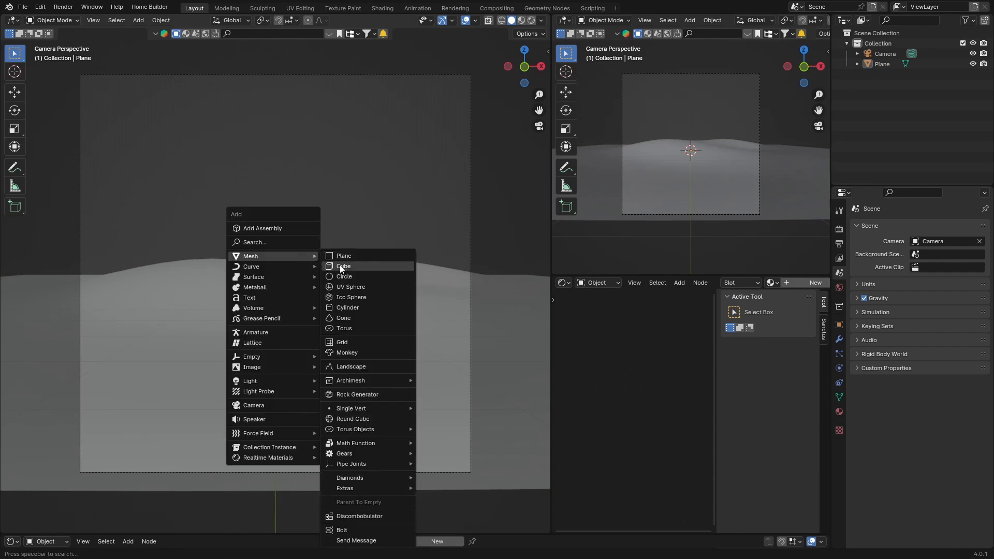
pyautogui.click(340, 266)
pyautogui.press('s')
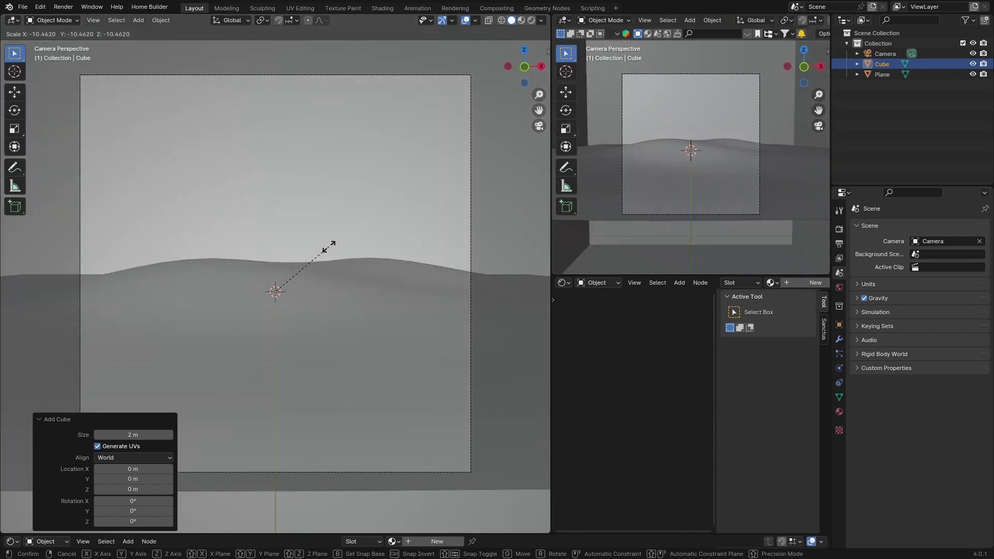
pyautogui.click(328, 248)
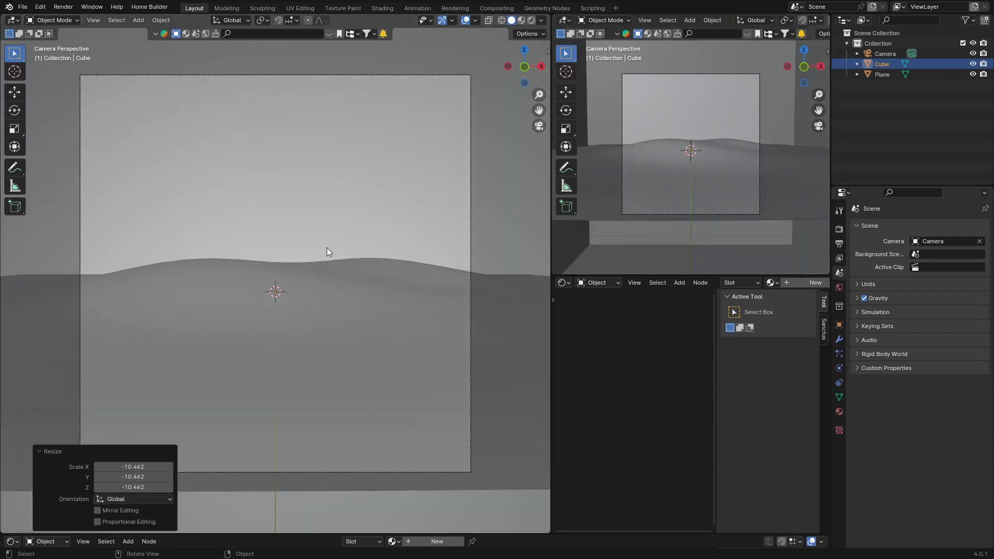
pyautogui.scroll(-3, 314, 253)
pyautogui.scroll(-3, 315, 253)
pyautogui.scroll(6, 315, 252)
pyautogui.moveTo(315, 253); pyautogui.dragTo(282, 256, button='middle')
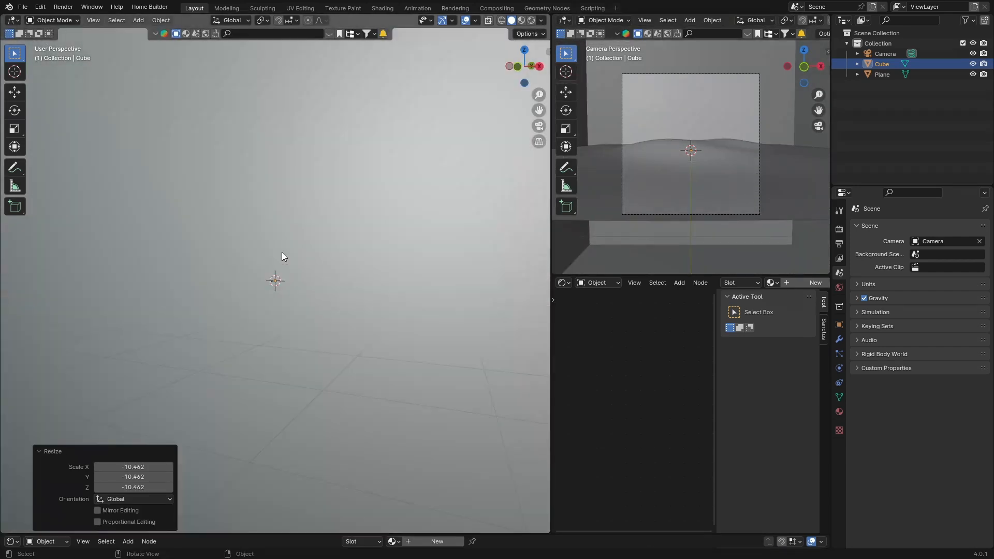
pyautogui.scroll(-4, 282, 256)
pyautogui.scroll(3, 282, 256)
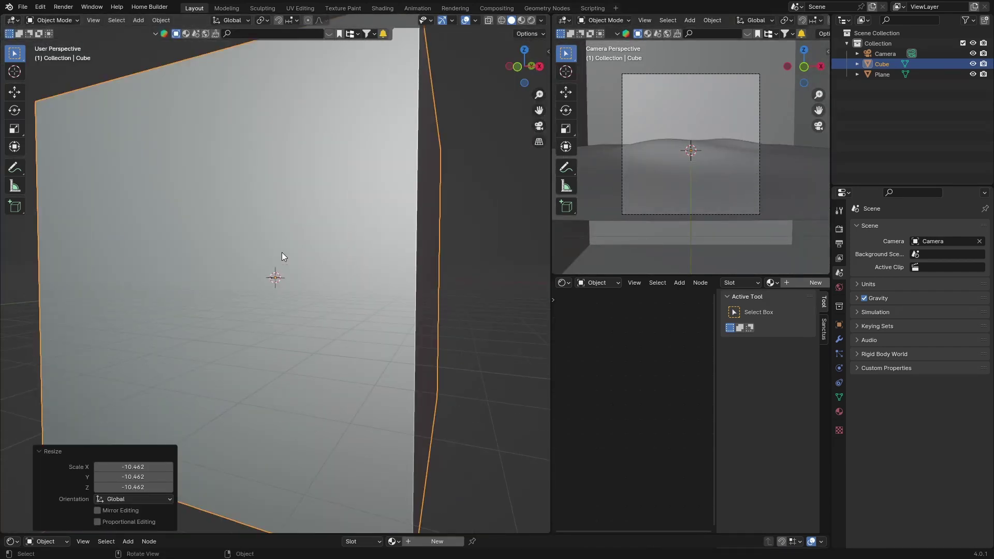
pyautogui.click(538, 126)
pyautogui.scroll(2, 299, 266)
pyautogui.scroll(2, 300, 266)
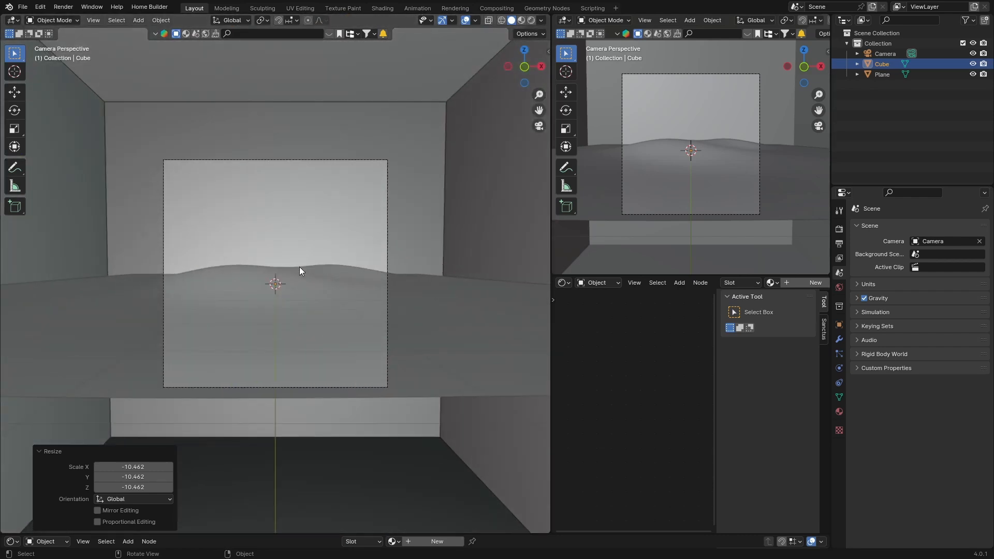
pyautogui.scroll(2, 299, 266)
pyautogui.click(491, 180)
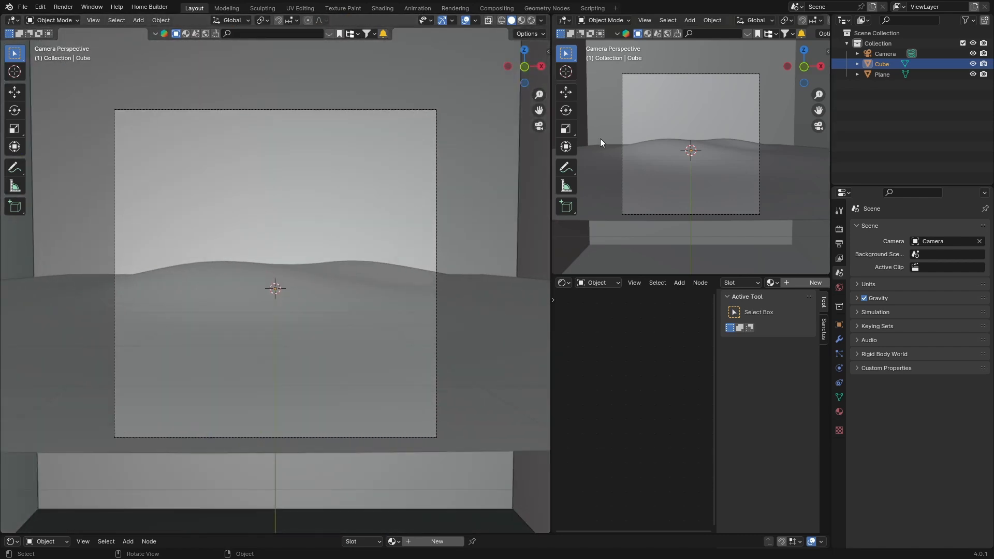
# Step: In the Shading workspace, give the cube a new material without the Principled BSDF node
pyautogui.click(383, 9)
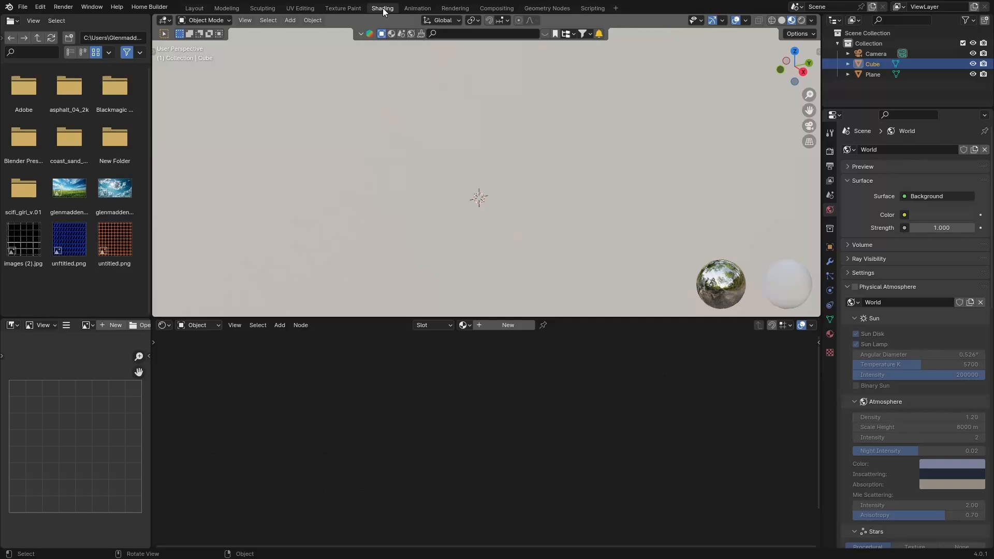
pyautogui.click(781, 20)
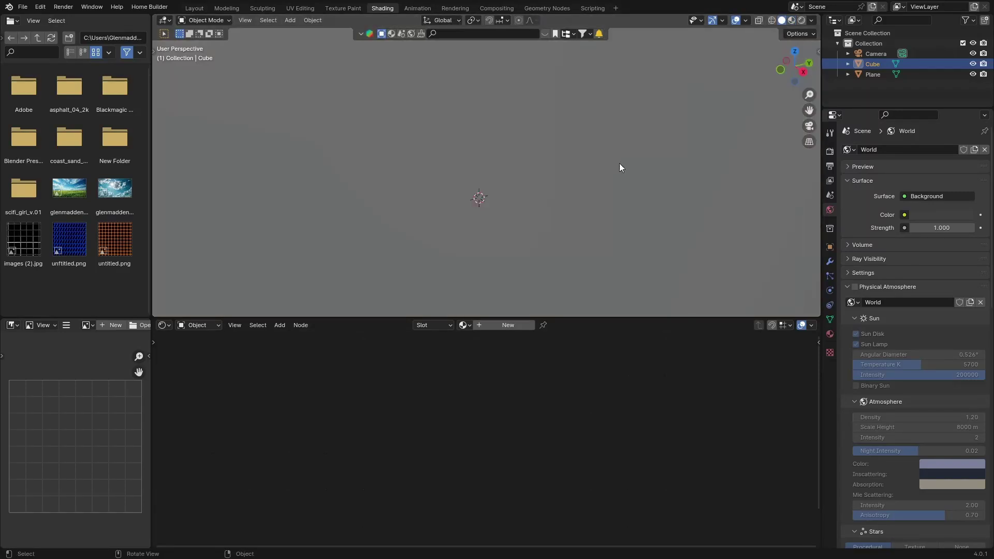
pyautogui.click(506, 324)
pyautogui.moveTo(321, 420); pyautogui.dragTo(343, 435, button='middle')
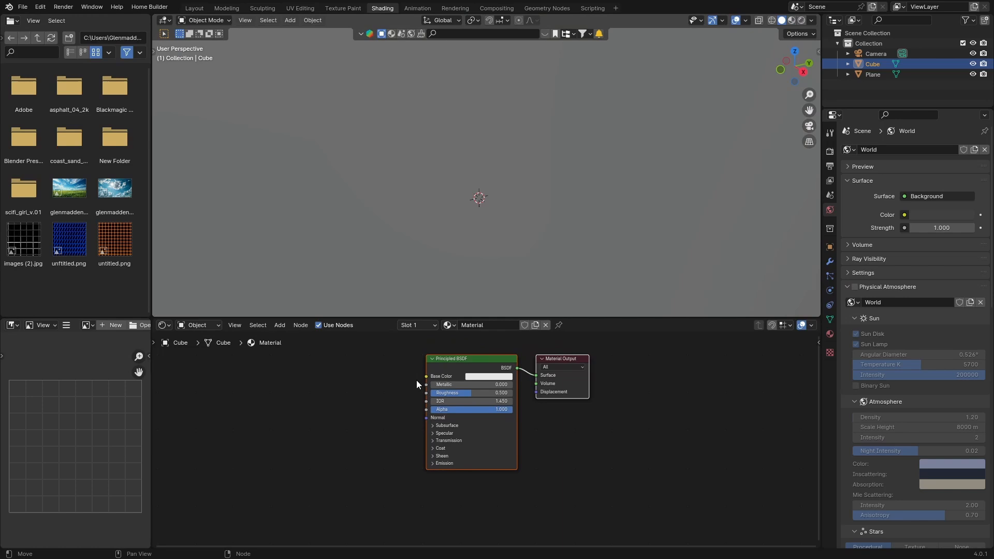
pyautogui.click(439, 369)
pyautogui.press('x')
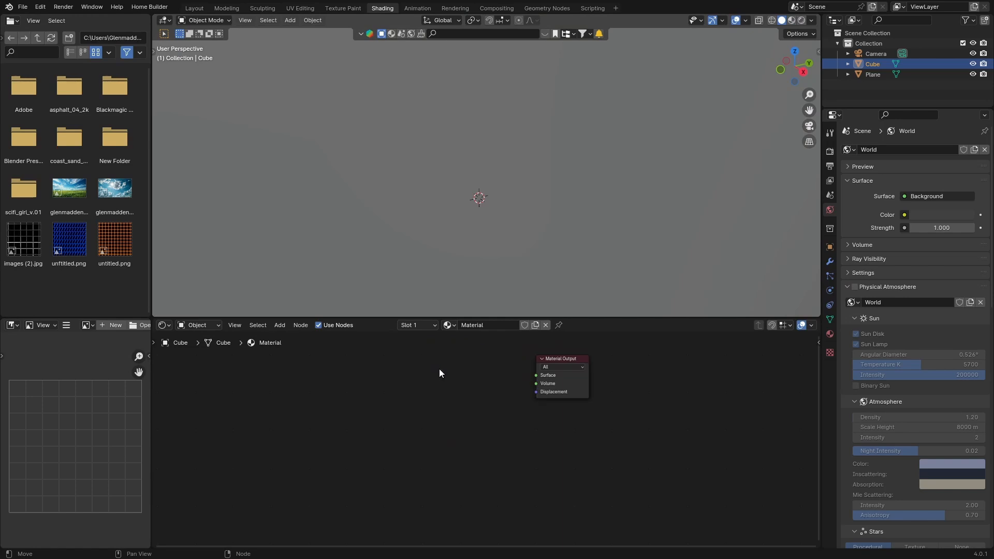
# Step: Add a Principled Volume node wired into the Material Output's Volume input
pyautogui.hotkey('shift', 'a')
pyautogui.click(439, 369)
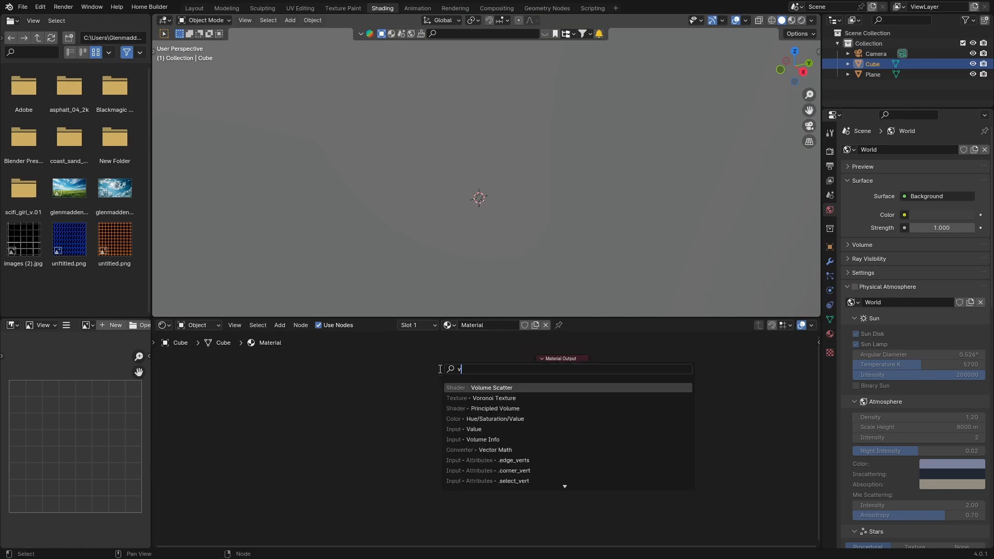
pyautogui.write('volu')
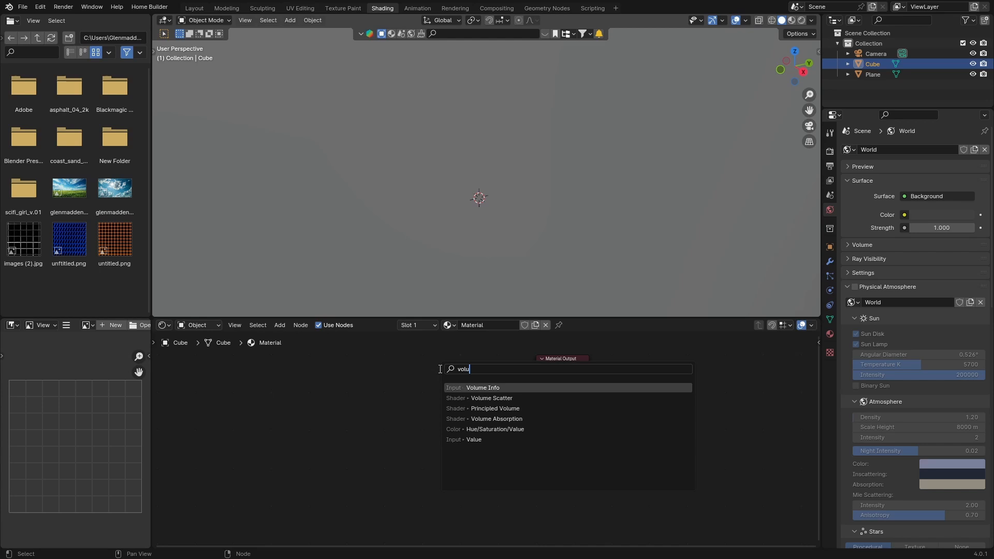
pyautogui.press('Down')
pyautogui.press('Down')
pyautogui.press('Return')
pyautogui.click(463, 378)
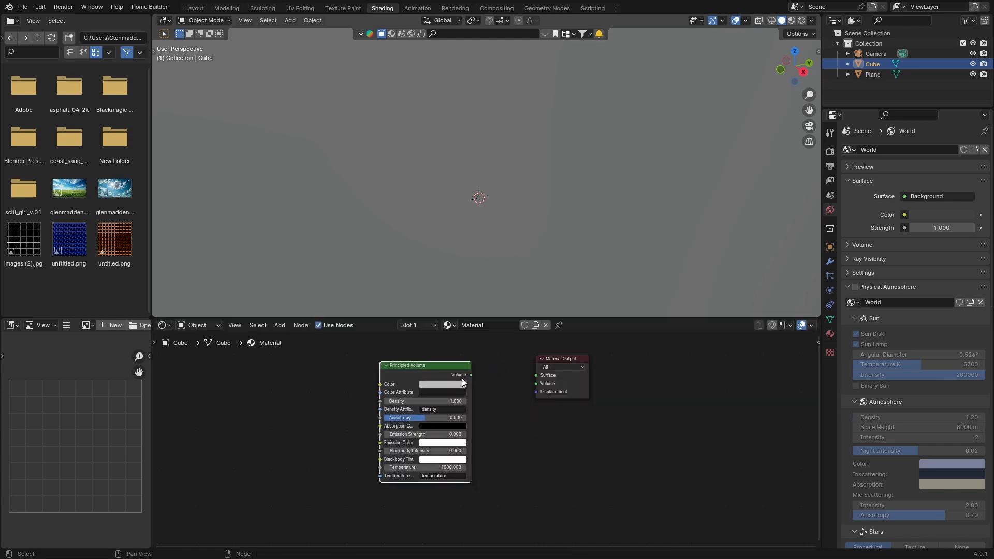
pyautogui.moveTo(470, 375); pyautogui.dragTo(536, 384)
pyautogui.doubleClick(426, 401)
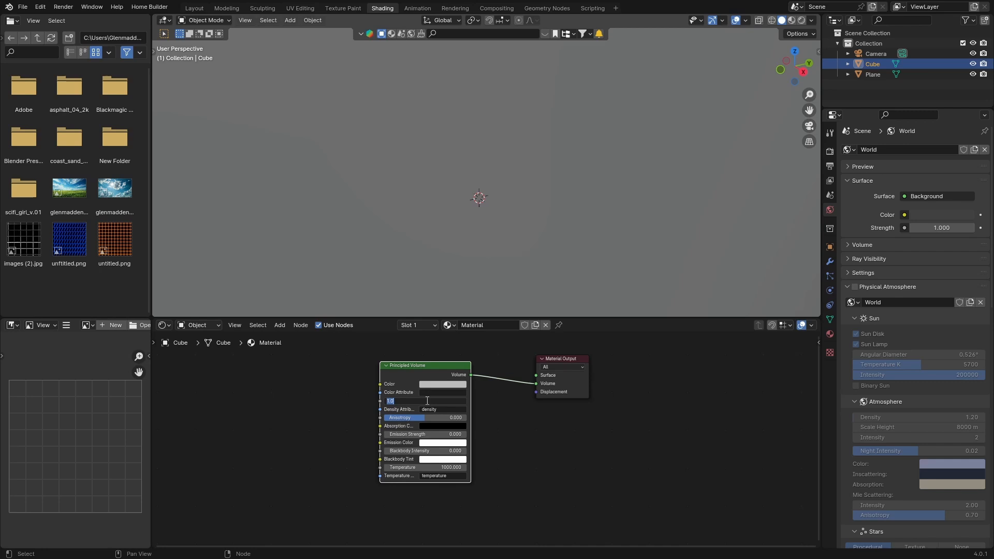
pyautogui.write('0.050')
# Step: Set the volume Density to 0.05, hide the fog cube from the viewport, and return to Layout
pyautogui.press('Return')
pyautogui.click(973, 66)
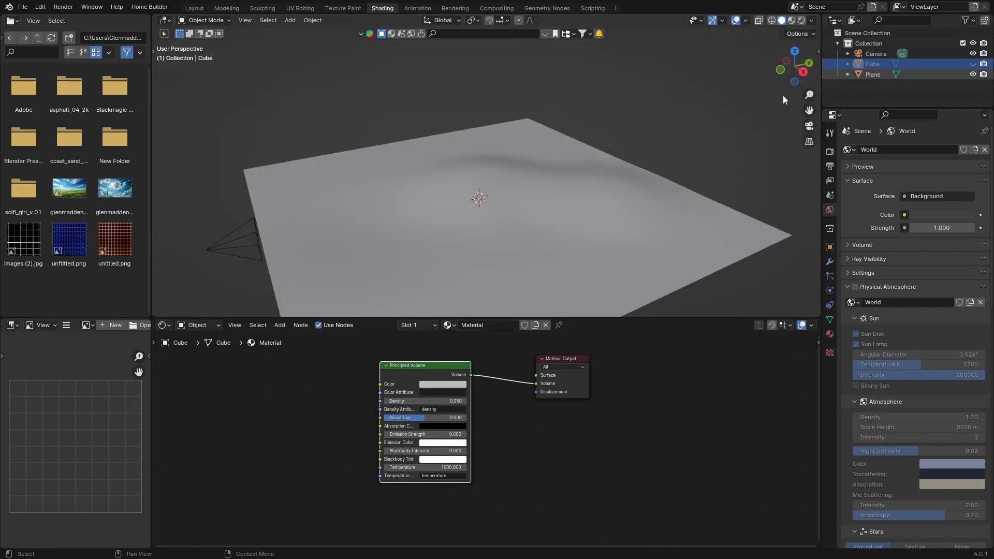
pyautogui.click(195, 8)
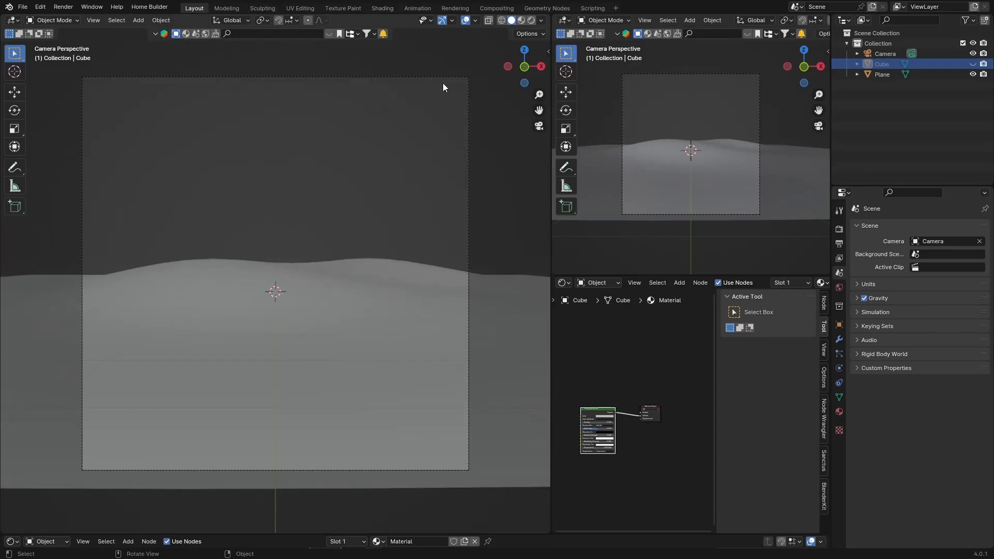
# Step: Set the world background colour to black and check a rendered preview from the render settings
pyautogui.click(838, 283)
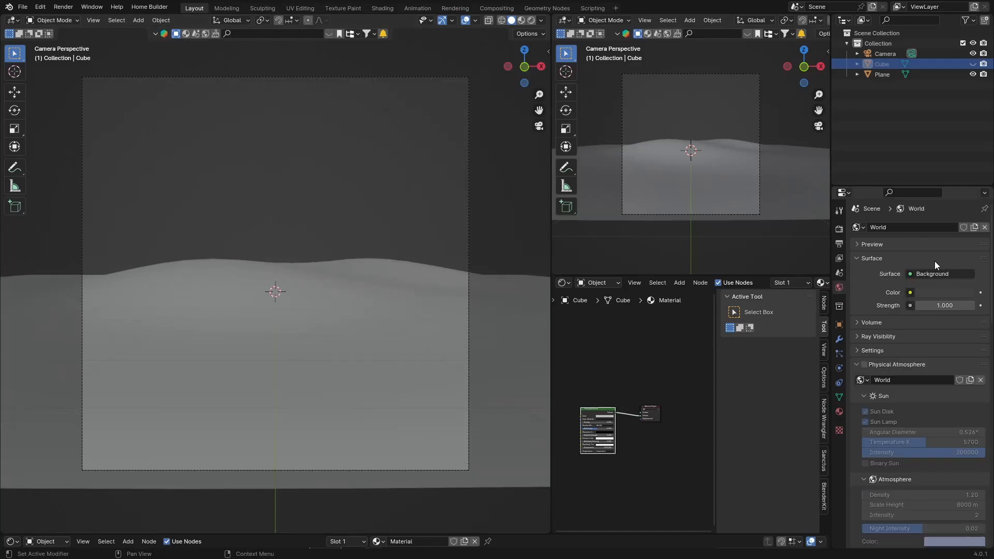
pyautogui.click(944, 292)
pyautogui.moveTo(965, 196); pyautogui.dragTo(966, 226)
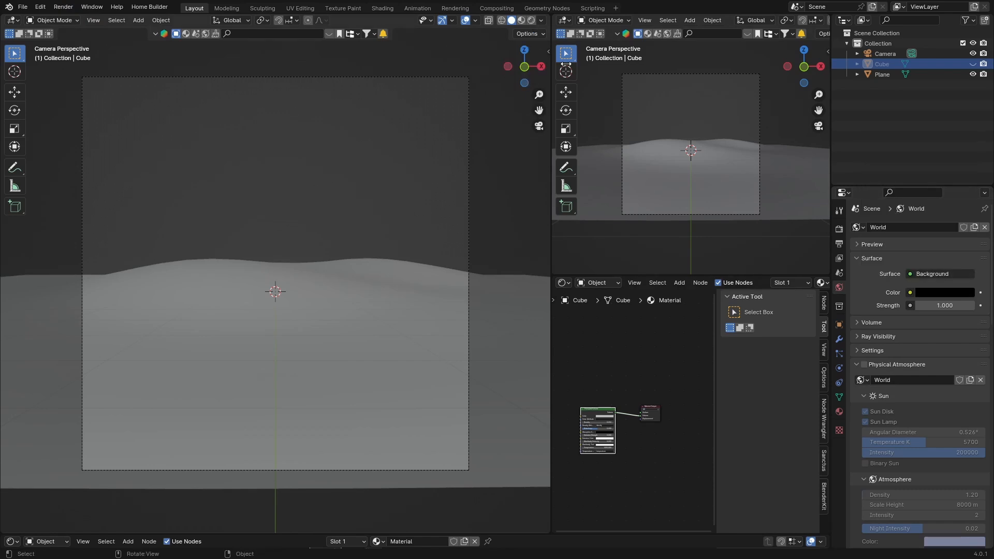
pyautogui.click(838, 228)
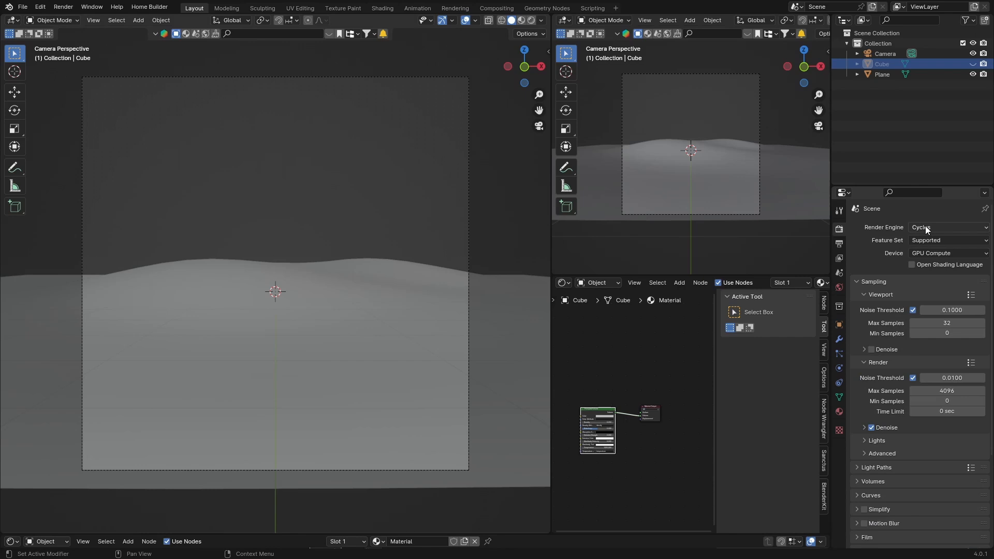
pyautogui.click(532, 19)
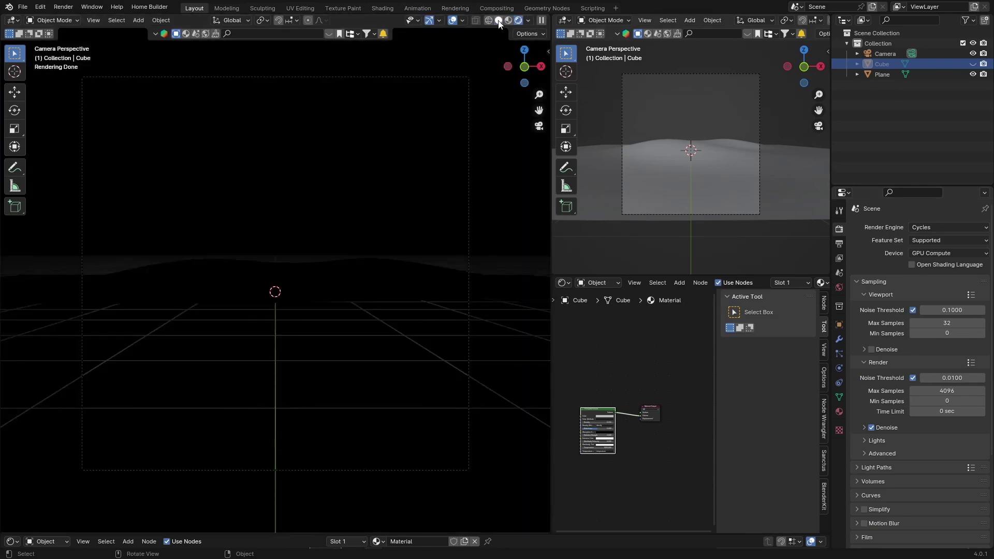
pyautogui.click(499, 21)
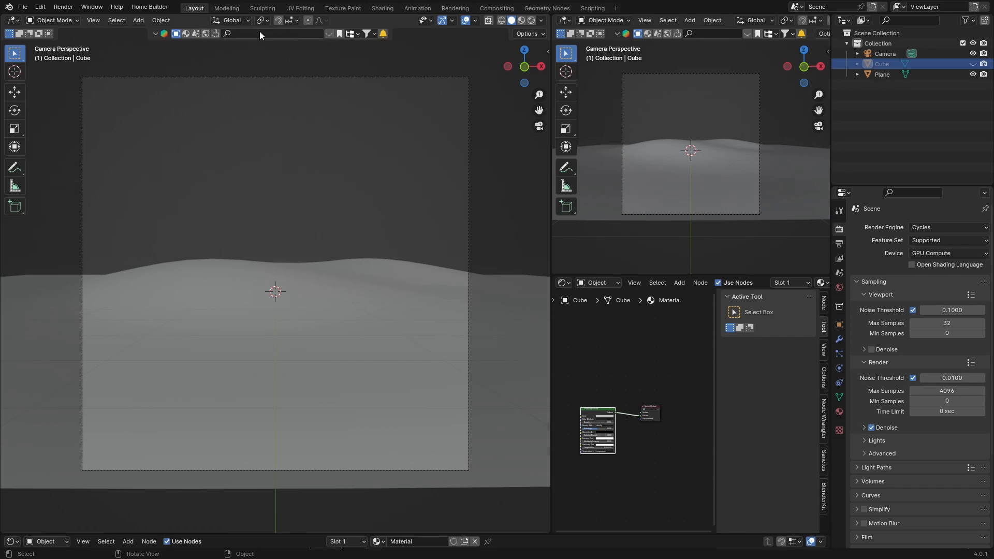
# Step: Search BlenderKit for 'tree' and drop the Tree 04 asset onto the hills
pyautogui.click(242, 32)
pyautogui.click(250, 33)
pyautogui.write('t')
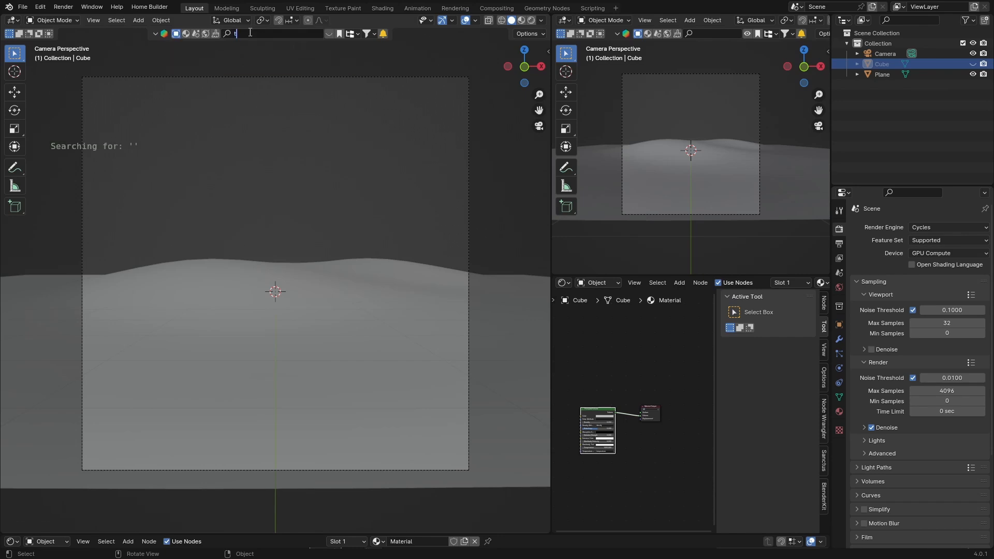
pyautogui.write('ree')
pyautogui.press('Return')
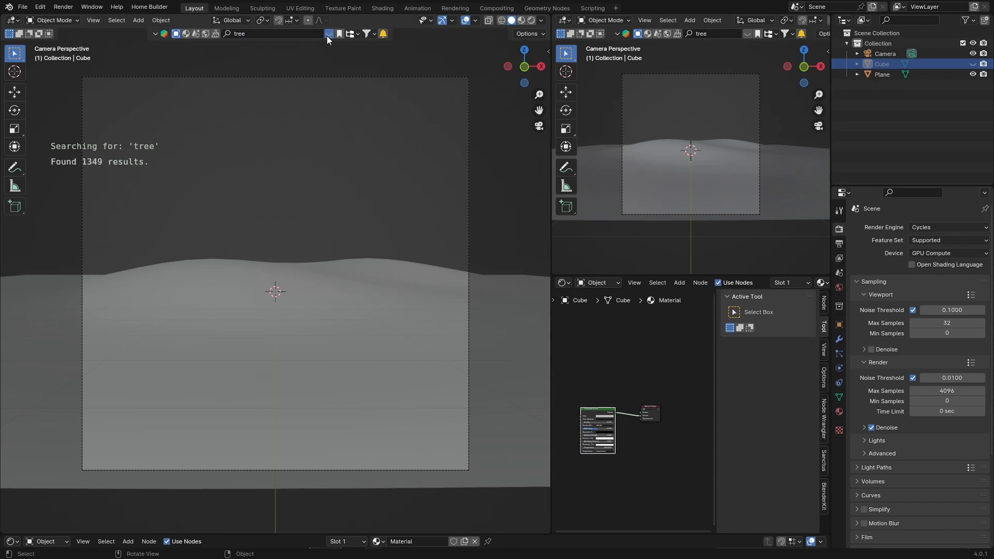
pyautogui.click(328, 35)
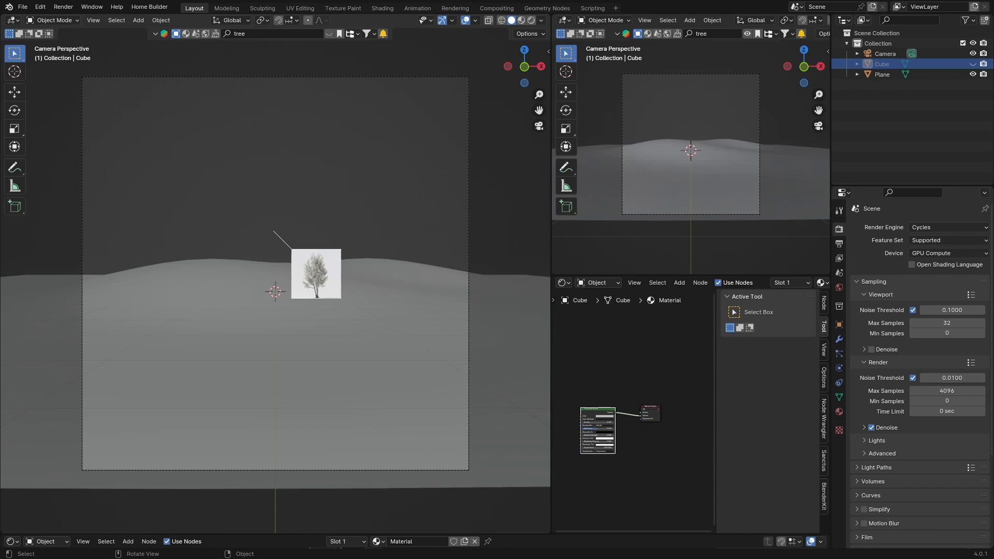
pyautogui.moveTo(325, 102); pyautogui.dragTo(266, 262)
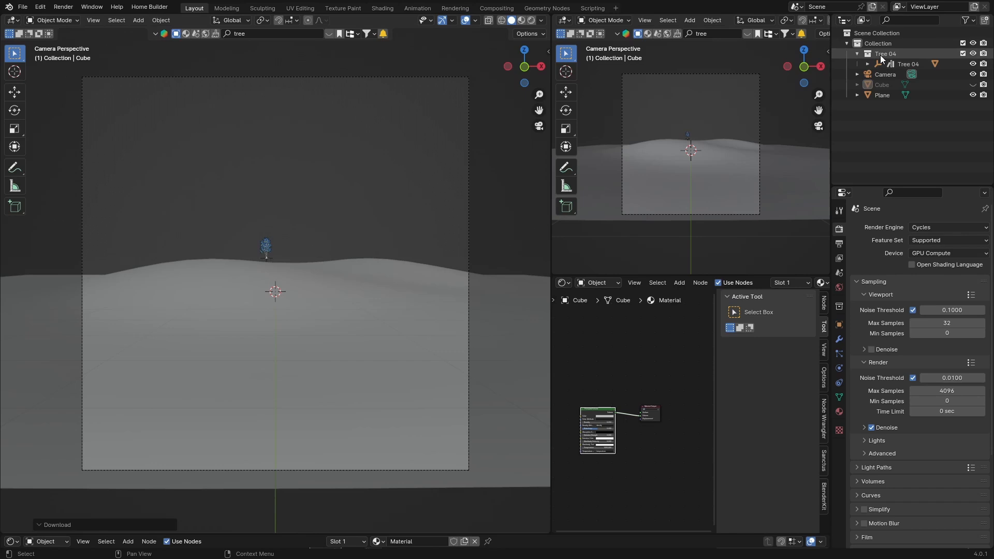
# Step: Scale the Tree 04 object up to about 7.2 times its size
pyautogui.click(880, 55)
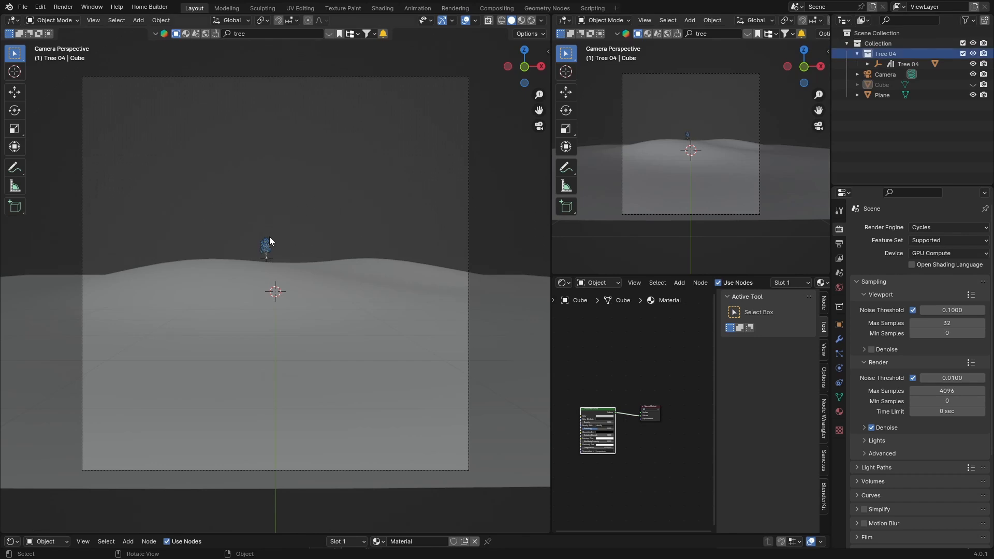
pyautogui.click(900, 63)
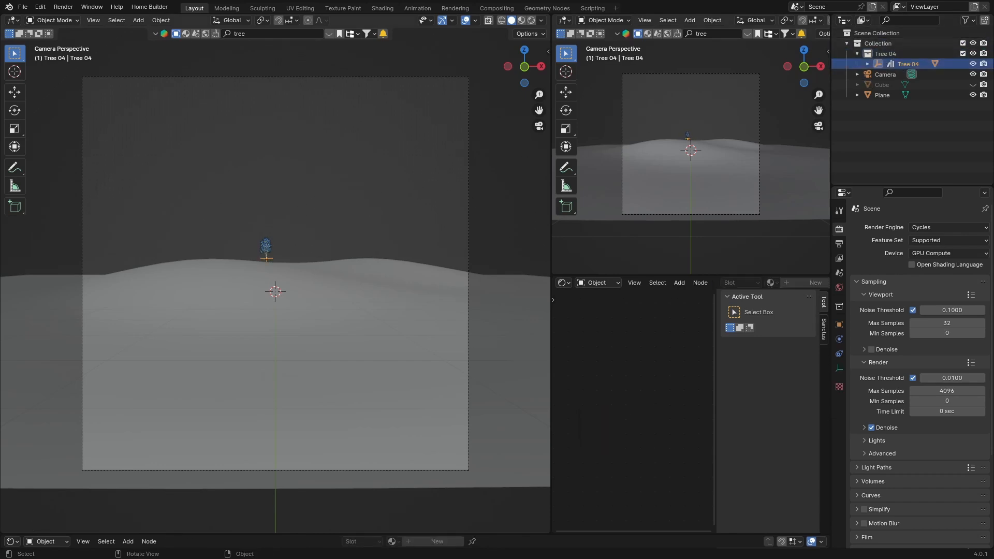
pyautogui.press('s')
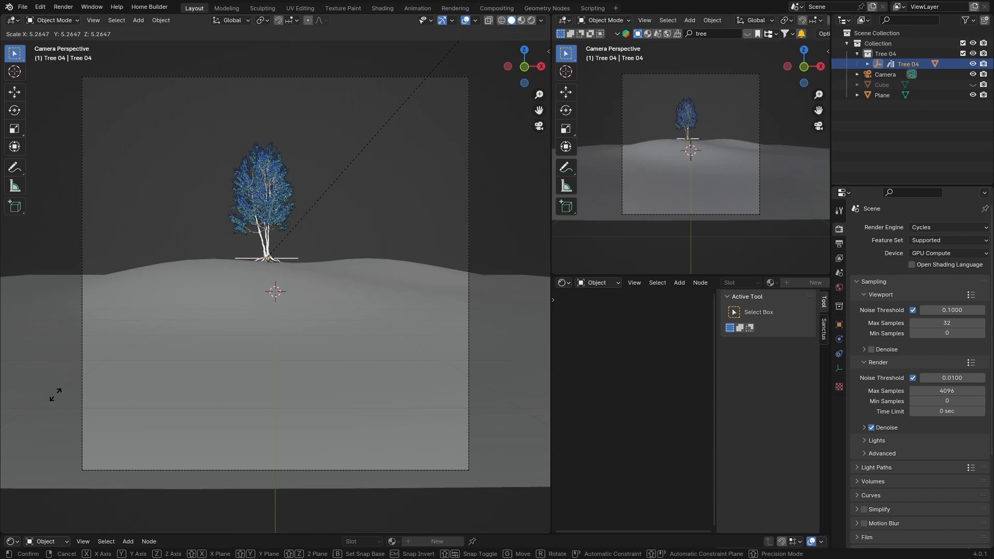
pyautogui.click(243, 315)
# Step: Move the tree left onto the hilltop in the camera view, then select the ground plane
pyautogui.press('g')
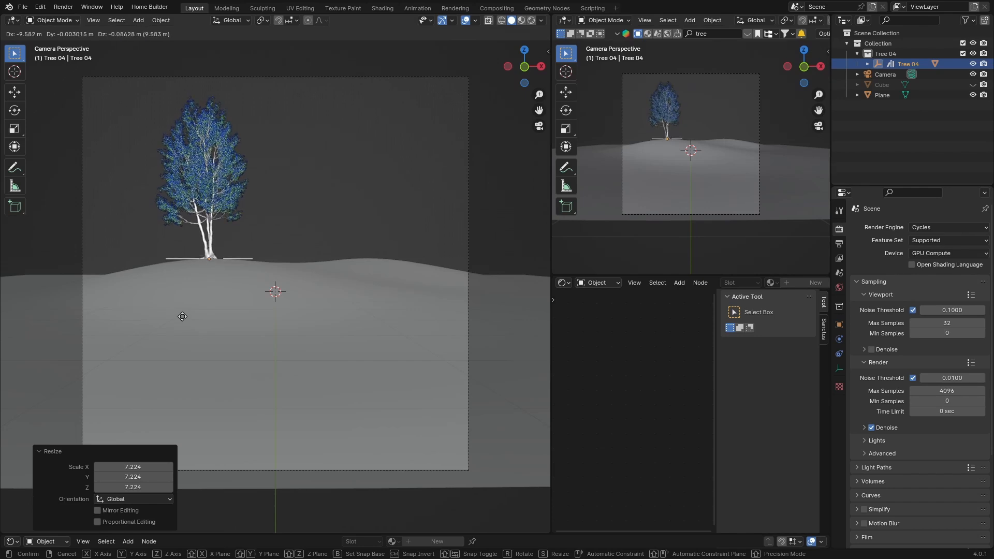
pyautogui.click(194, 316)
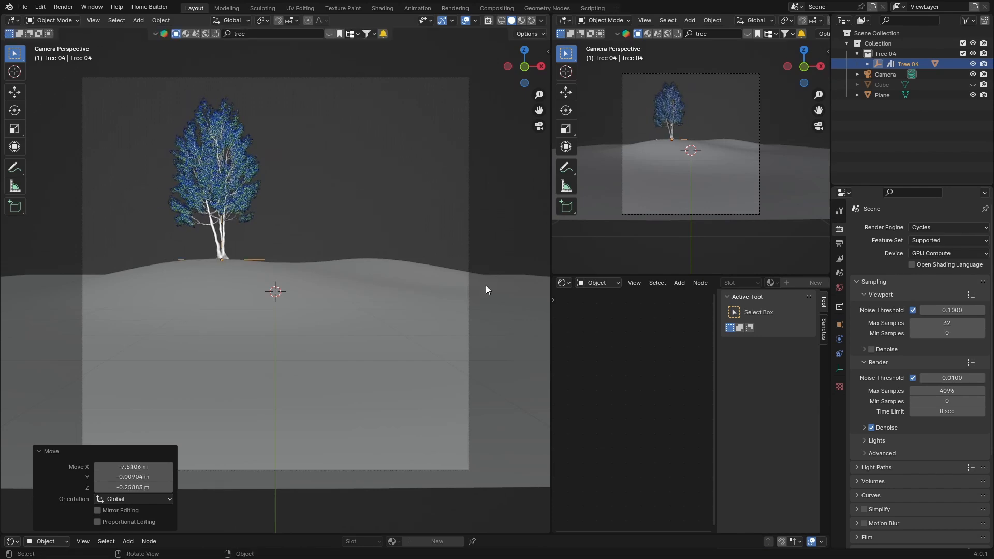
pyautogui.click(295, 313)
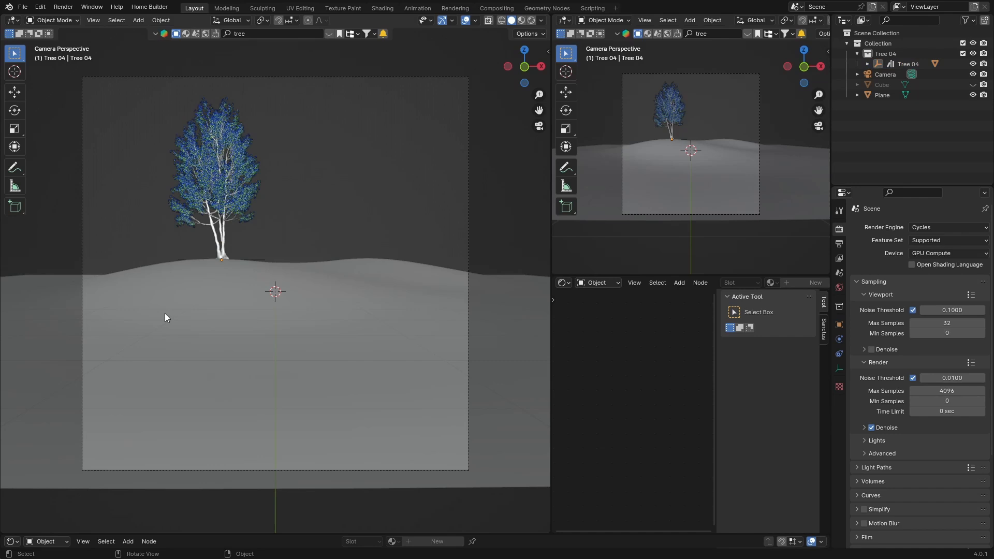
pyautogui.click(184, 292)
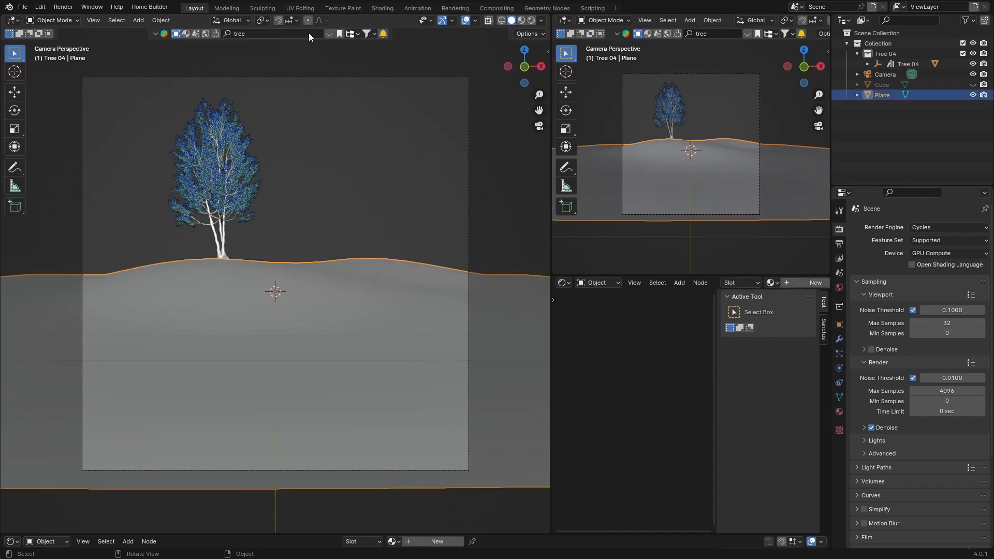
# Step: Search BlenderKit materials for 'ground'
pyautogui.click(204, 32)
pyautogui.doubleClick(259, 33)
pyautogui.press('BackSpace')
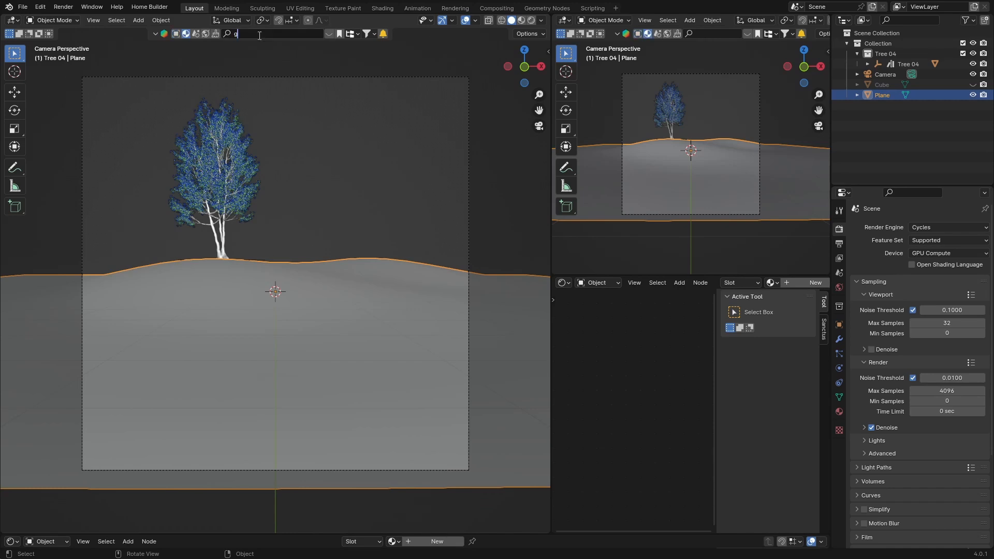
pyautogui.write('ground')
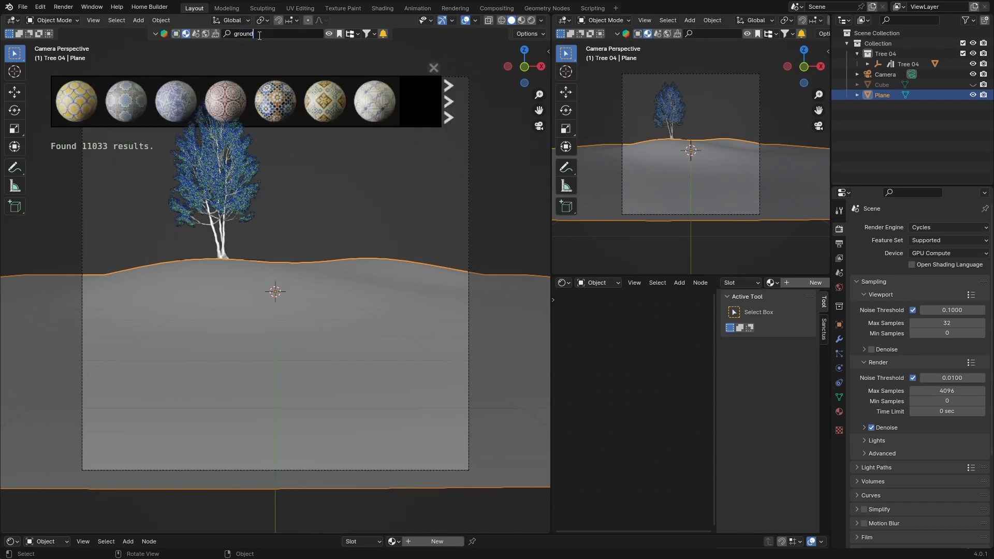
pyautogui.press('Return')
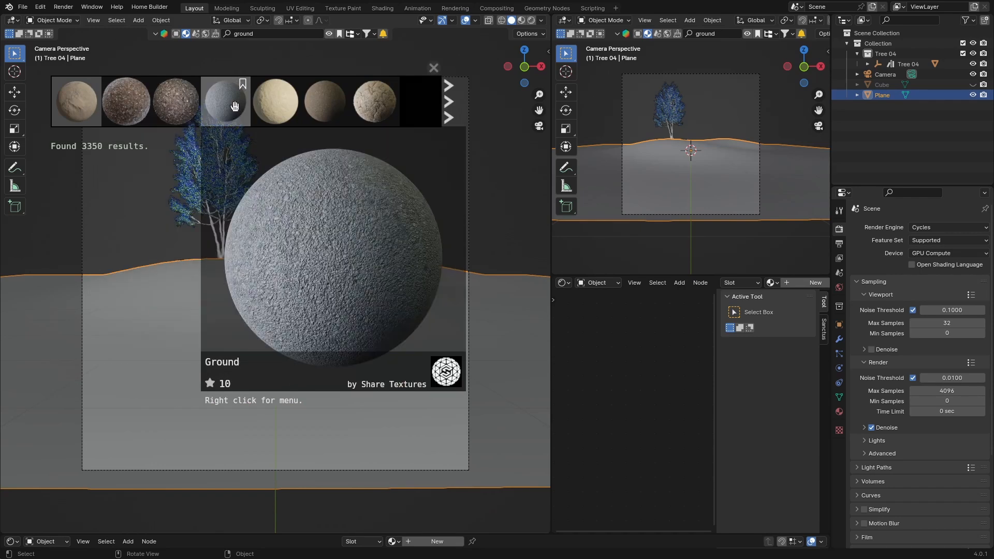
# Step: Apply the downloaded Ground material to the hilly plane and show its material settings
pyautogui.moveTo(323, 101)
pyautogui.mouseDown()
pyautogui.moveTo(259, 394)
pyautogui.moveTo(244, 300)
pyautogui.mouseUp()
pyautogui.click(234, 349)
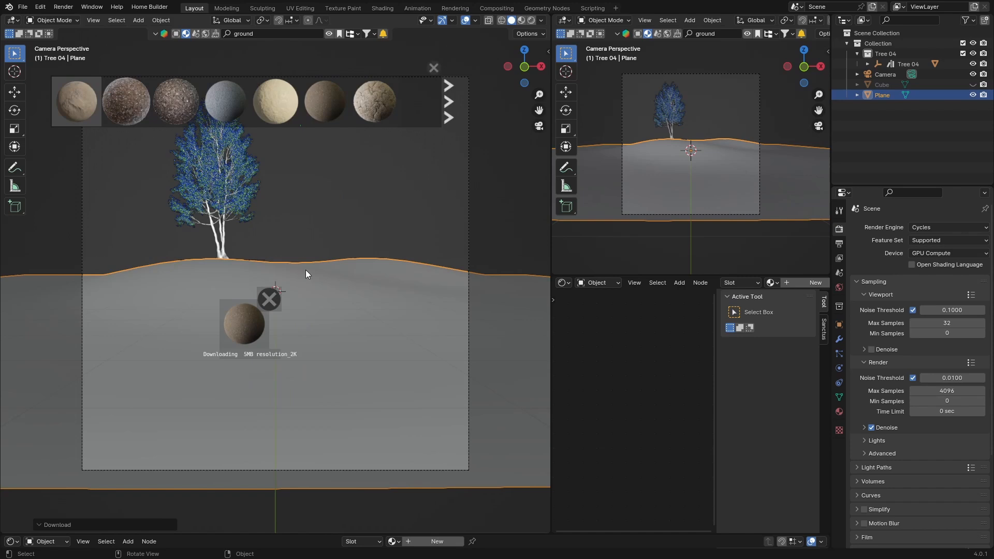
pyautogui.click(492, 211)
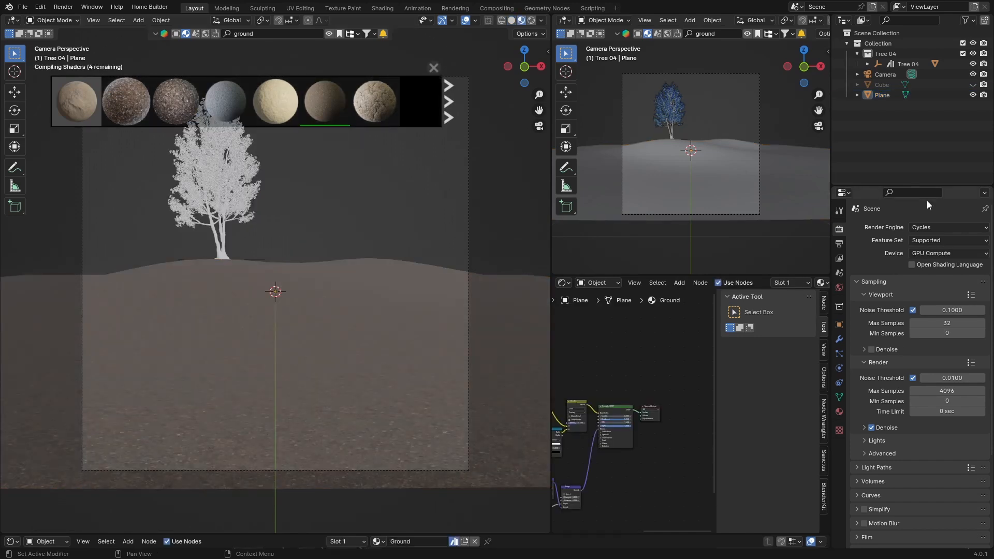
pyautogui.click(838, 408)
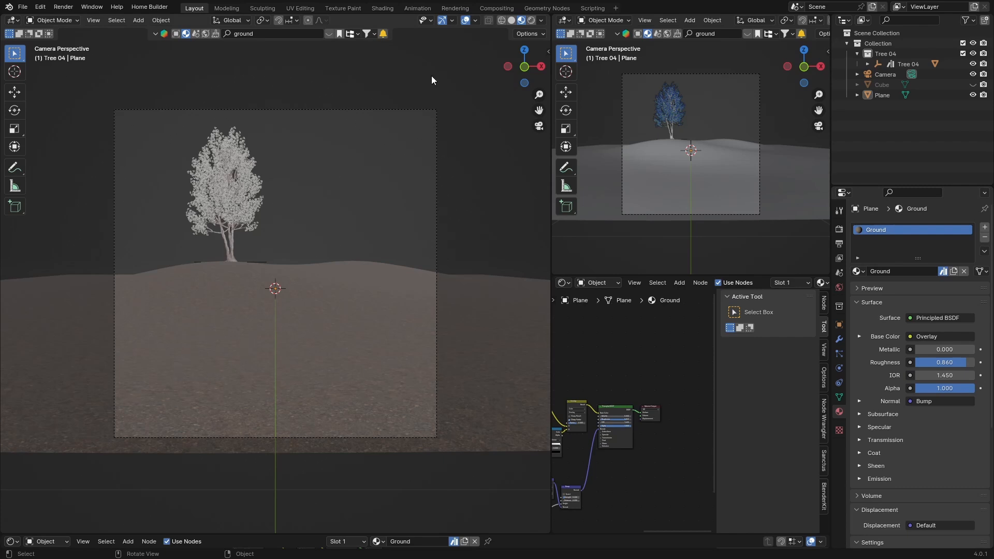
pyautogui.moveTo(547, 53); pyautogui.dragTo(423, 156)
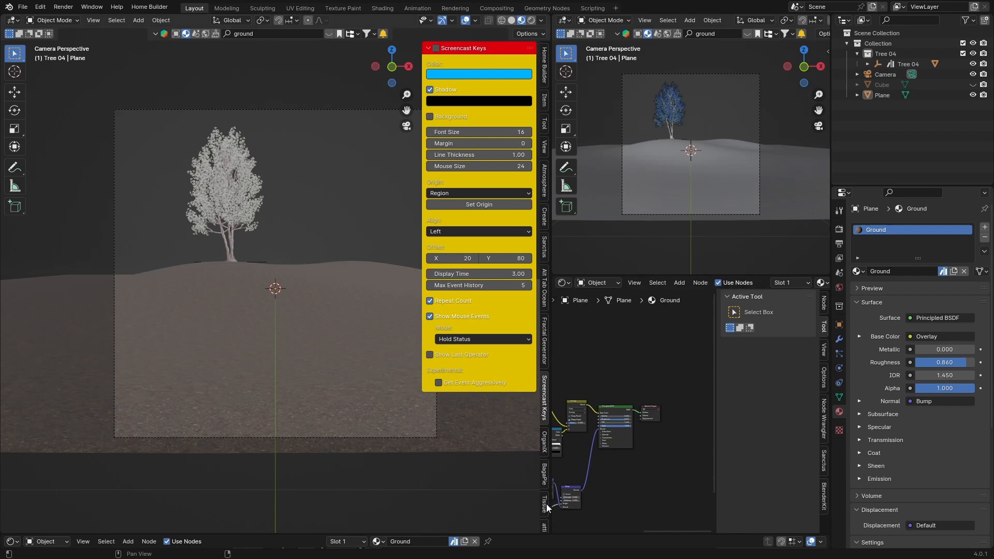
pyautogui.scroll(-3, 544, 506)
pyautogui.click(546, 436)
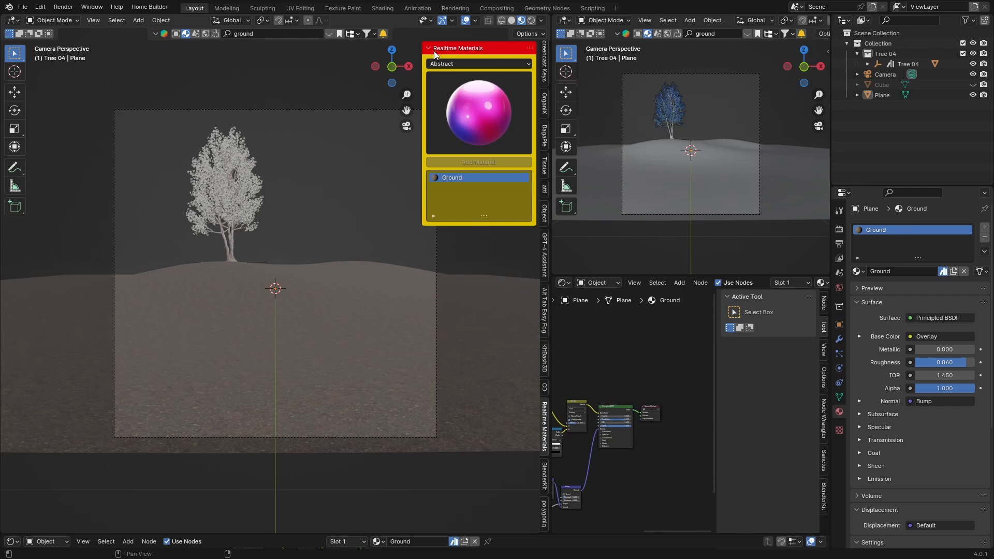
pyautogui.moveTo(424, 63); pyautogui.dragTo(543, 70)
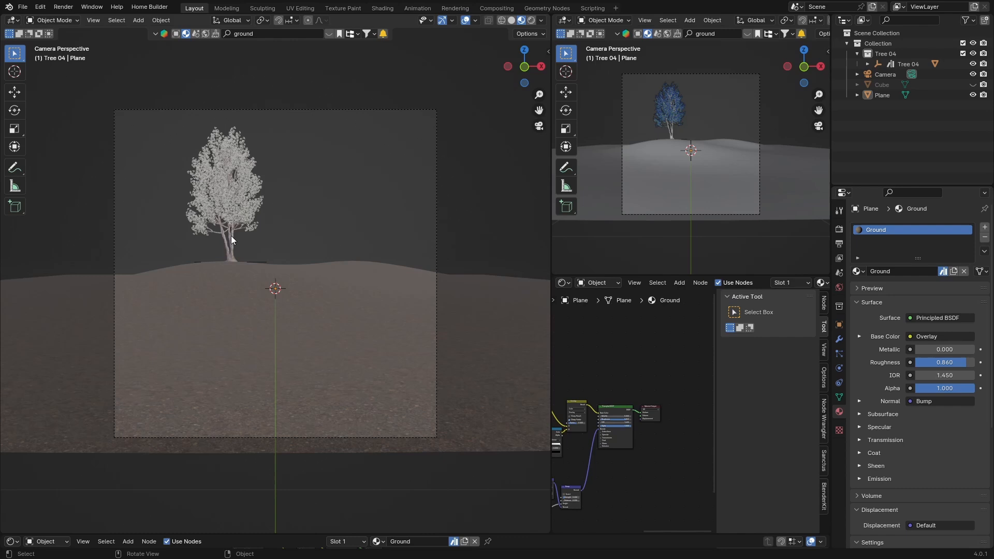
pyautogui.scroll(1, 231, 236)
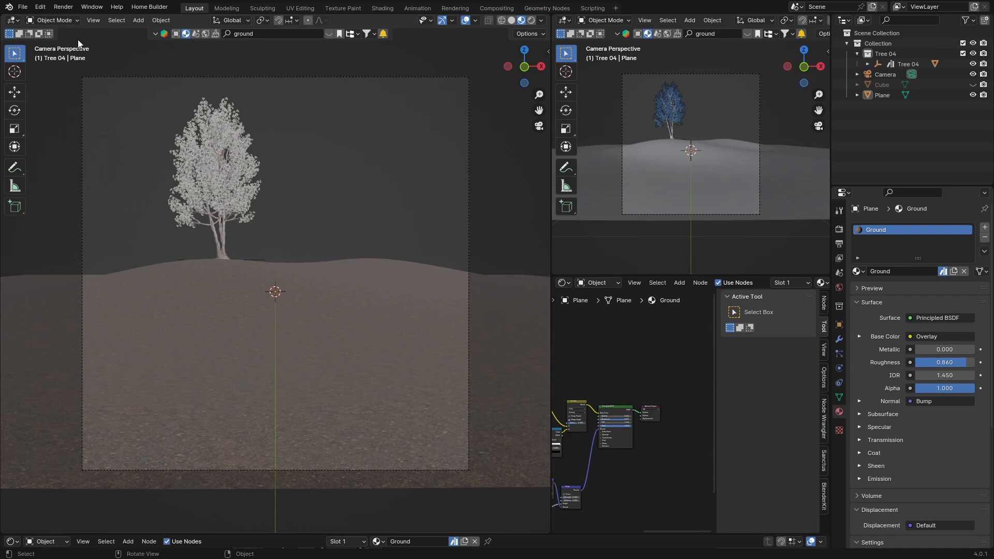
# Step: Enable the Import Images as Planes add-on in Preferences, save preferences and switch to Chrome
pyautogui.click(39, 7)
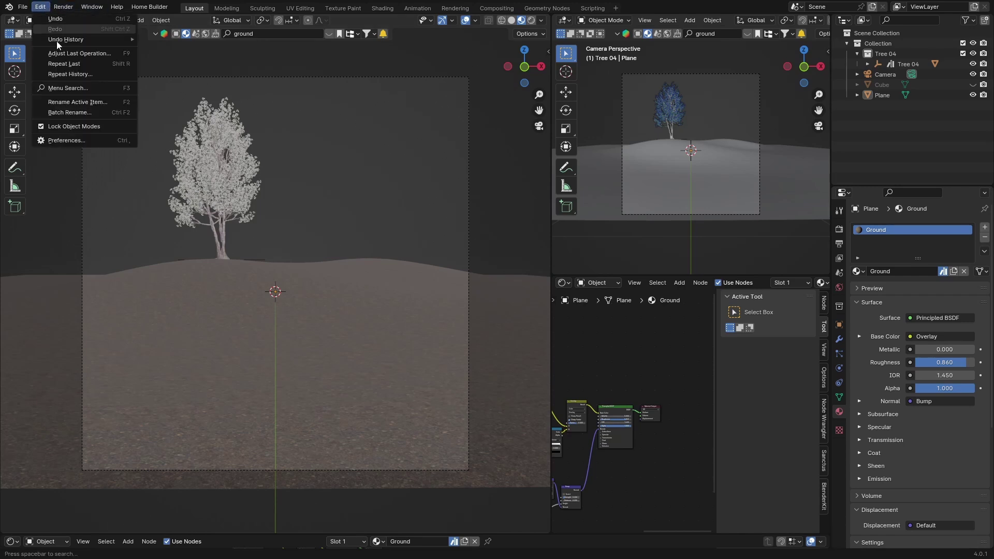
pyautogui.click(81, 139)
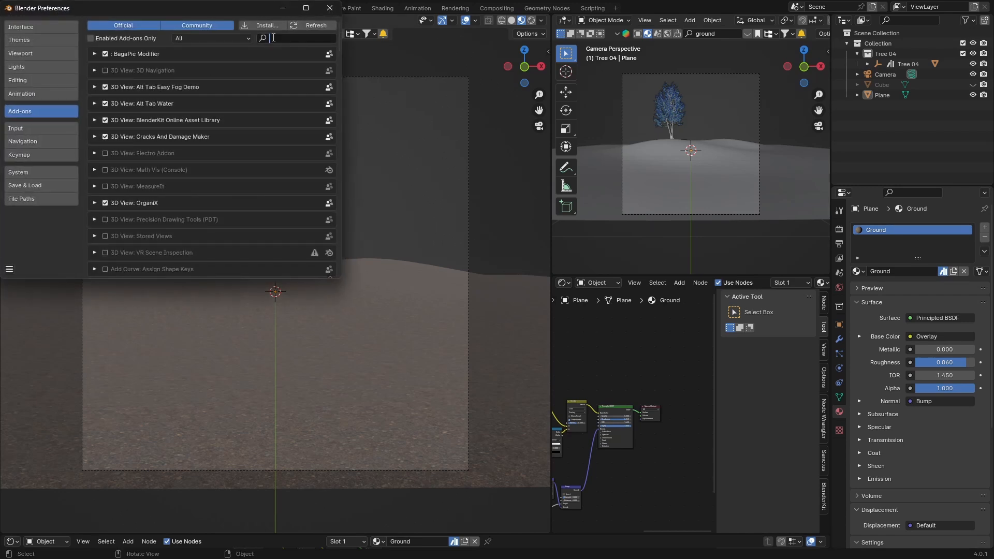
pyautogui.write('imag')
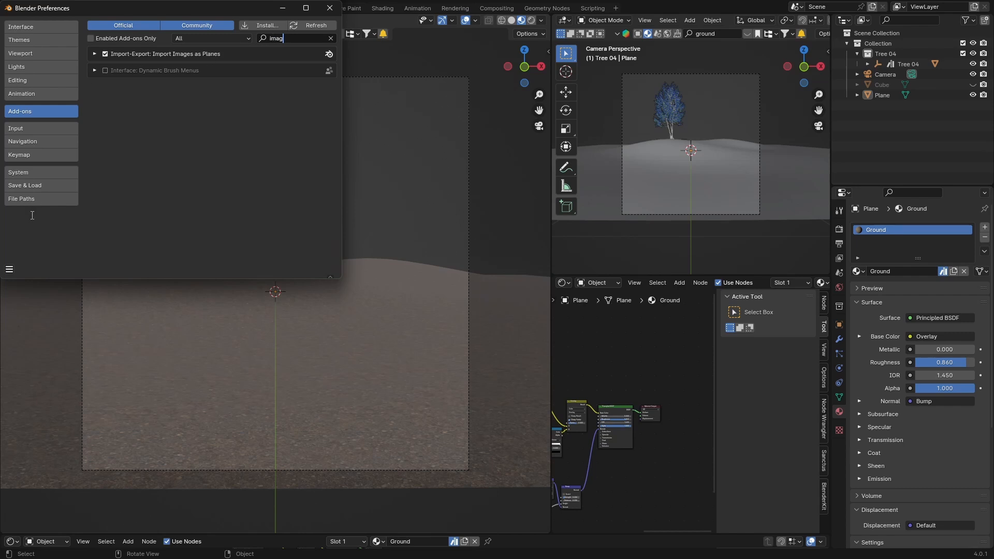
pyautogui.click(9, 270)
pyautogui.click(45, 236)
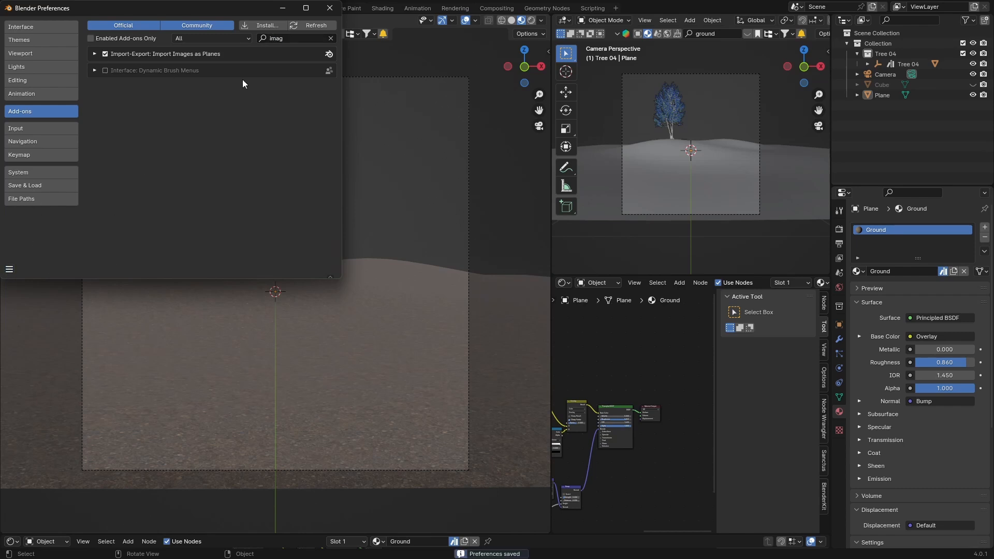
pyautogui.click(329, 8)
pyautogui.hotkey('alt', 'Tab')
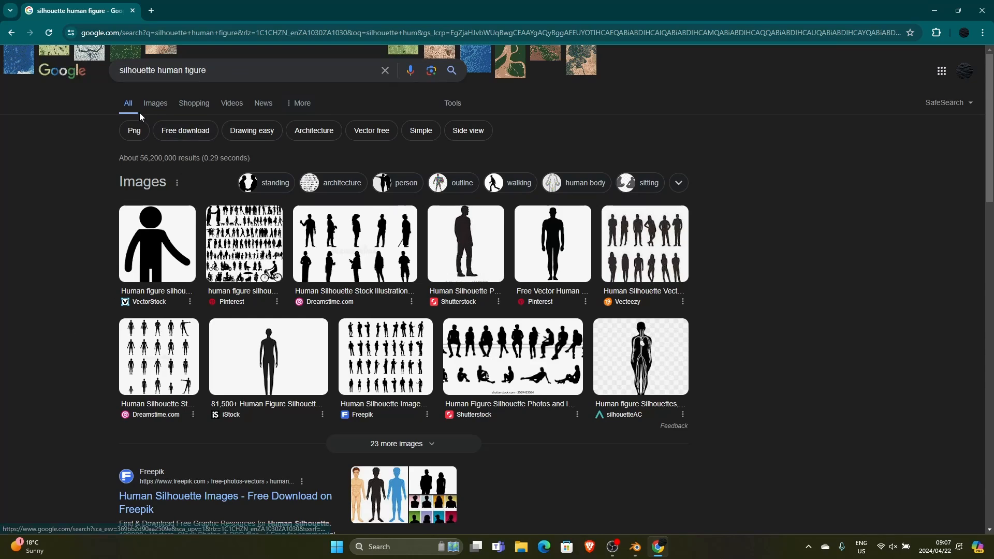
# Step: Browse Google image results for 'silhouette human figure png'
pyautogui.click(155, 102)
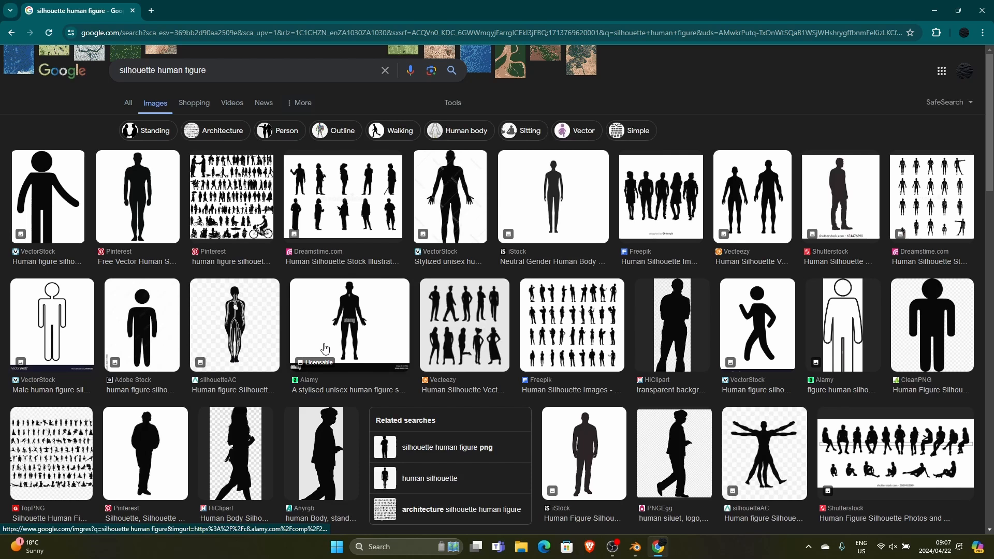
pyautogui.click(226, 70)
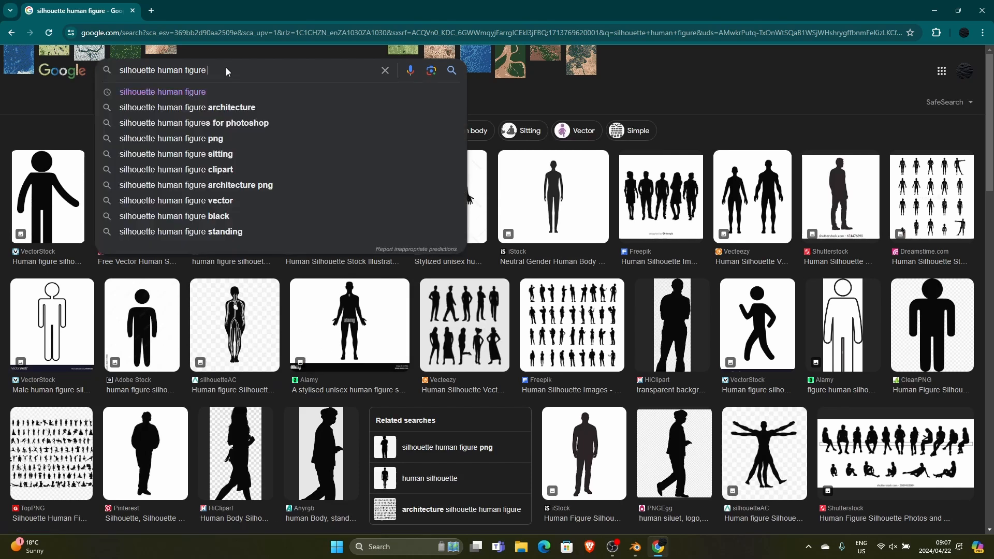
pyautogui.write('png')
pyautogui.press('Return')
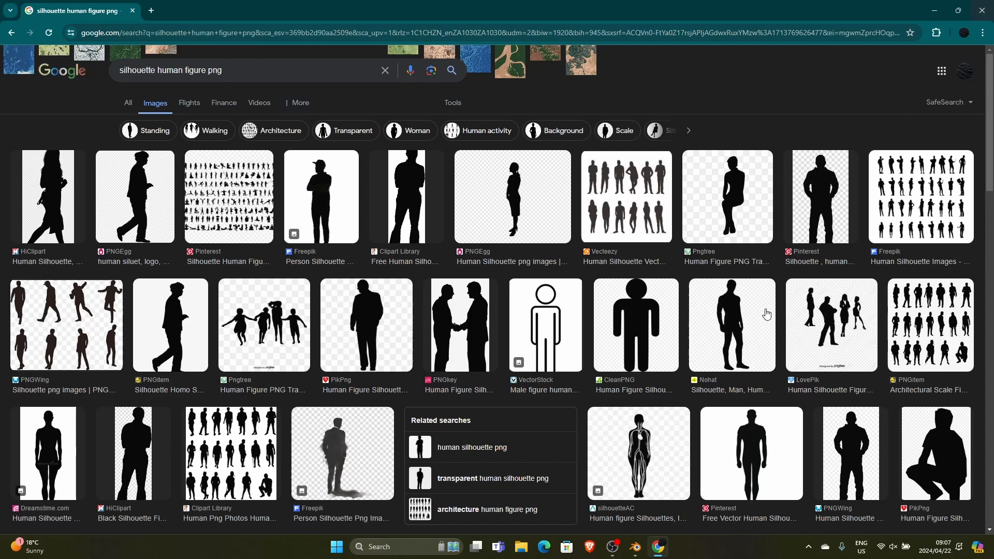
# Step: Import KYLE_SILHOUETTE.webp from the Desktop as an emissive image plane
pyautogui.click(658, 546)
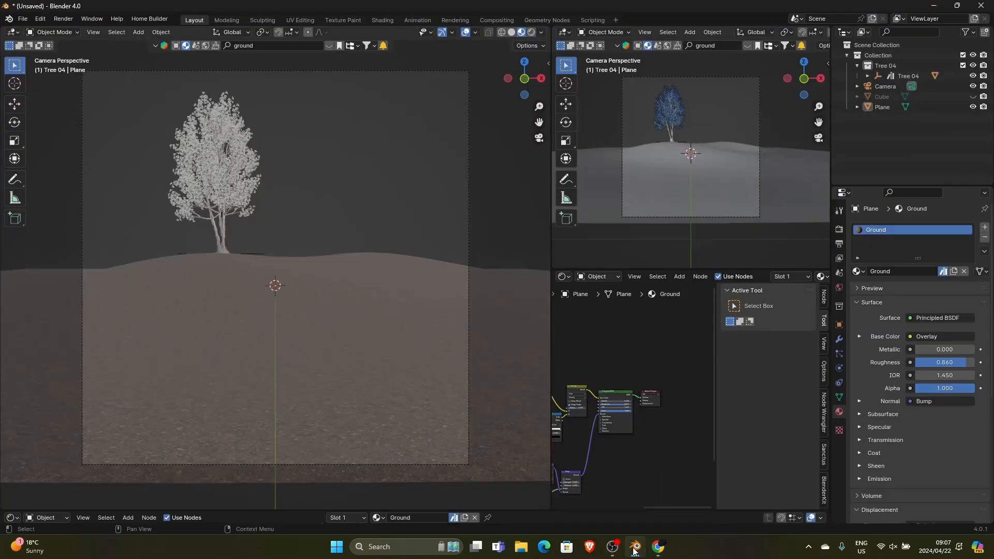
pyautogui.click(511, 32)
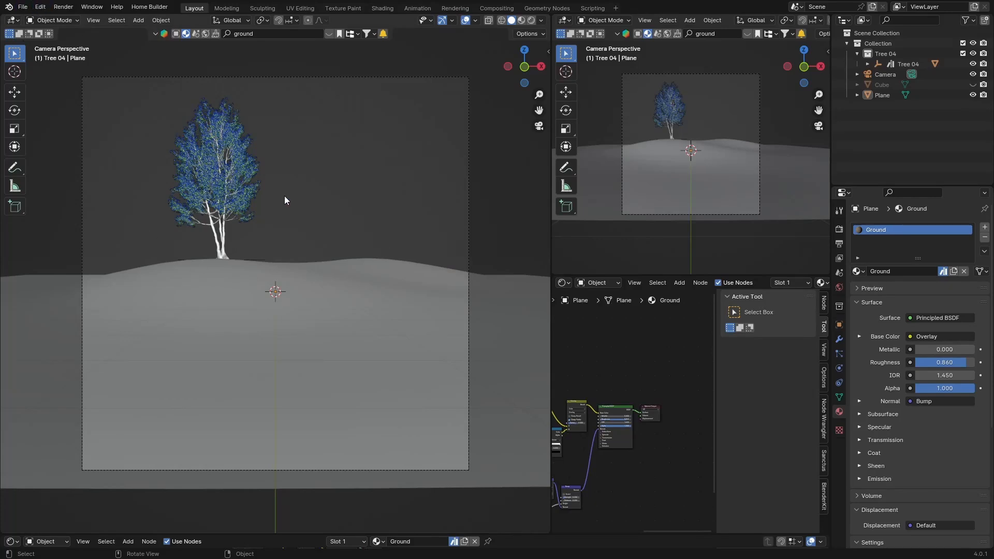
pyautogui.hotkey('shift', 'a')
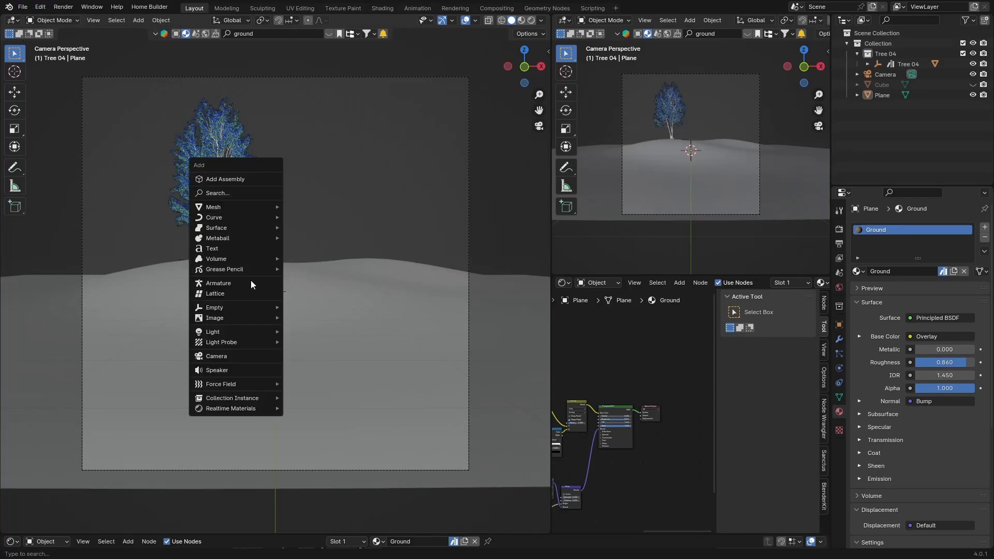
pyautogui.click(318, 339)
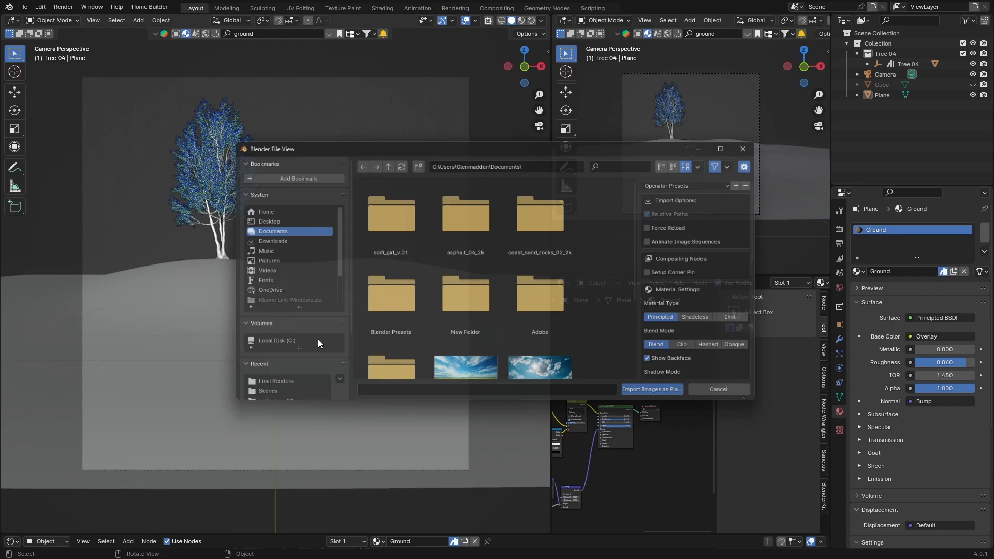
pyautogui.click(258, 220)
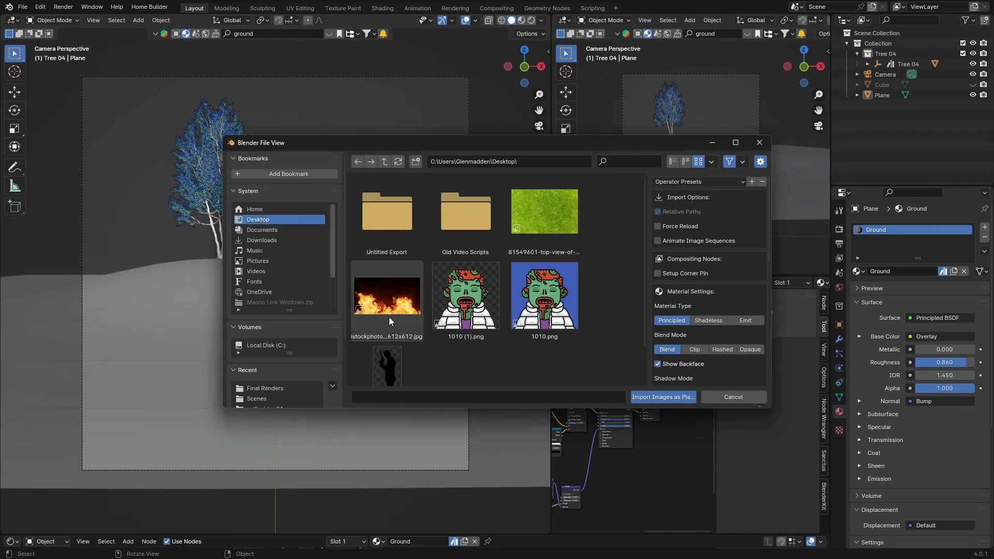
pyautogui.scroll(-2, 384, 363)
pyautogui.click(384, 336)
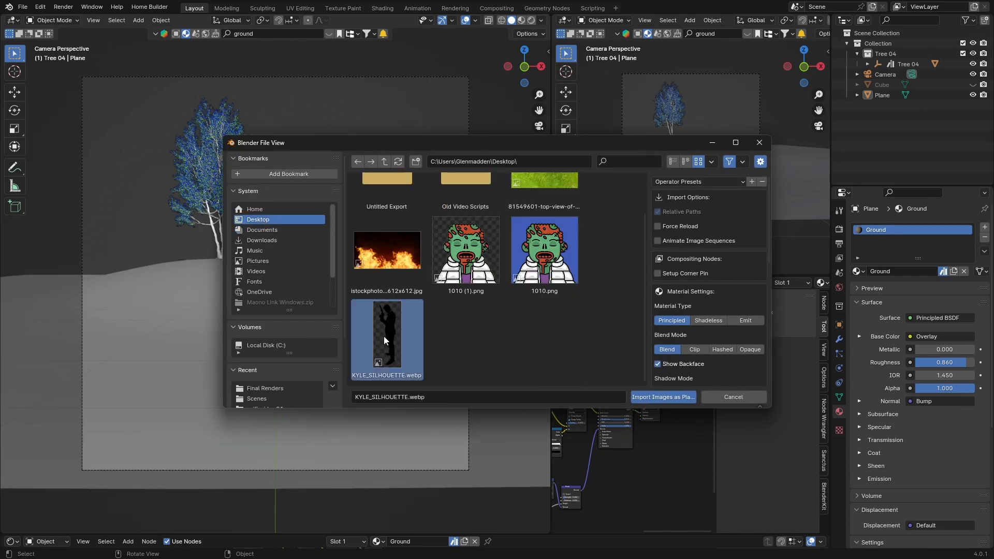
pyautogui.click(748, 321)
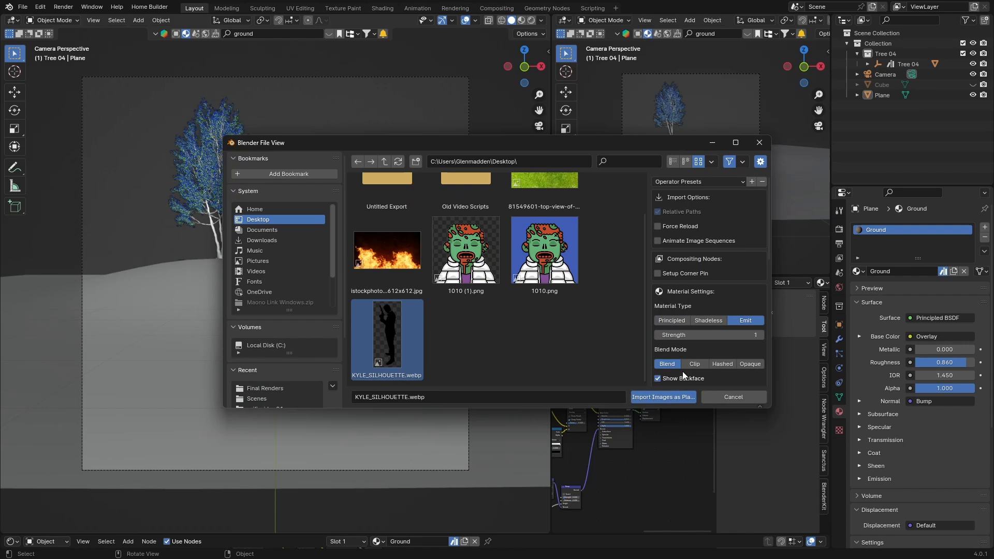
pyautogui.click(662, 396)
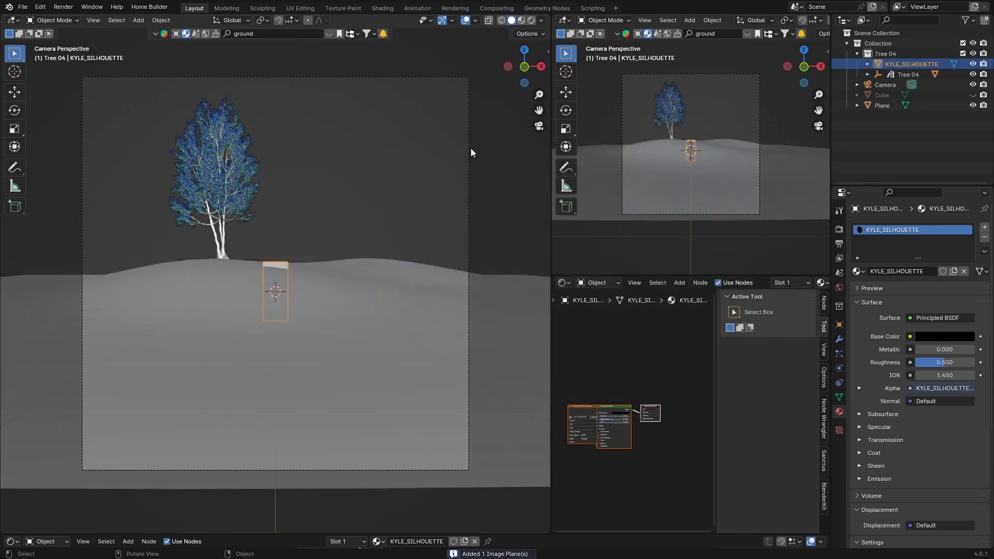
# Step: Raise the silhouette plane along Z onto the ground in Right view
pyautogui.click(525, 67)
pyautogui.scroll(3, 312, 269)
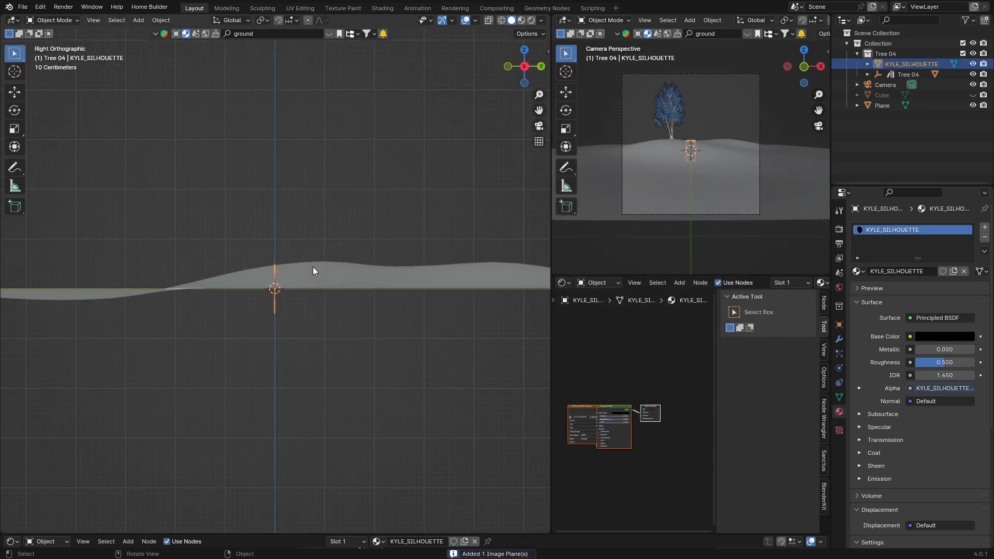
pyautogui.press('g')
pyautogui.press('z')
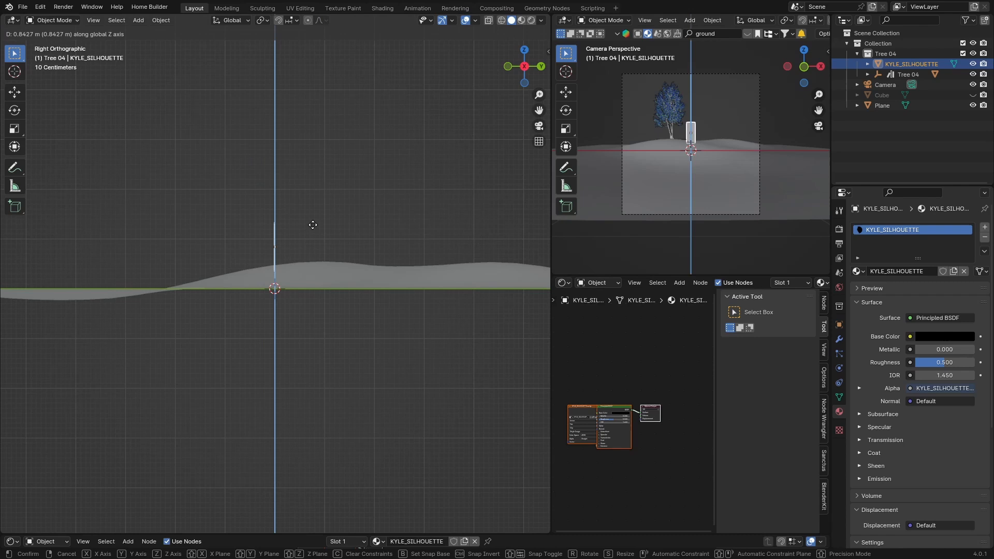
pyautogui.click(313, 222)
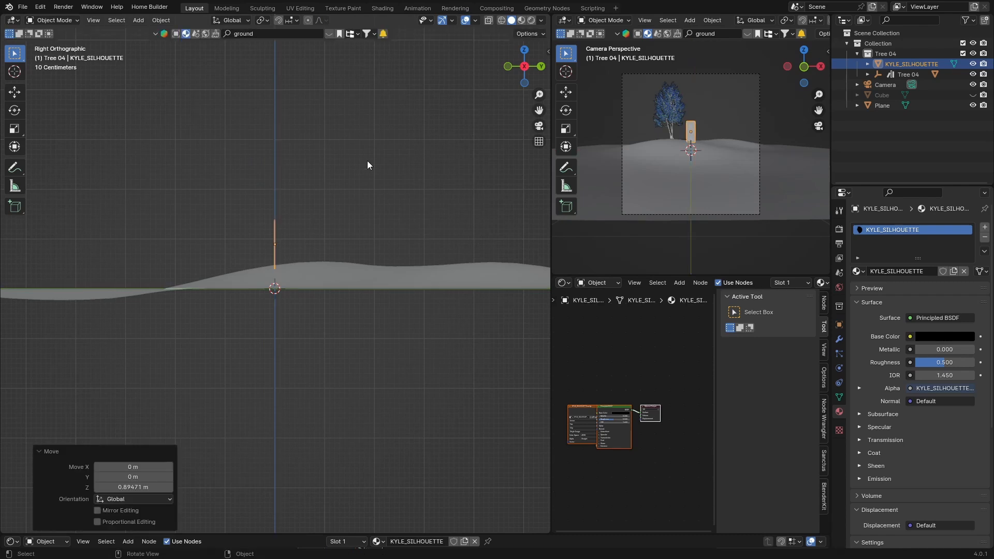
# Step: Shift the silhouette plane along X to stand beside the tree in camera view
pyautogui.click(539, 126)
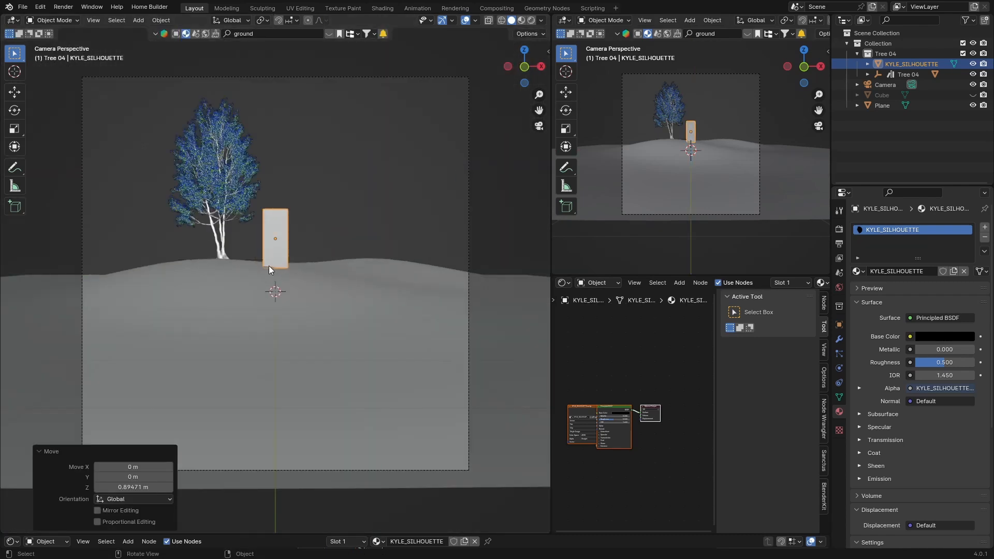
pyautogui.press('g')
pyautogui.press('x')
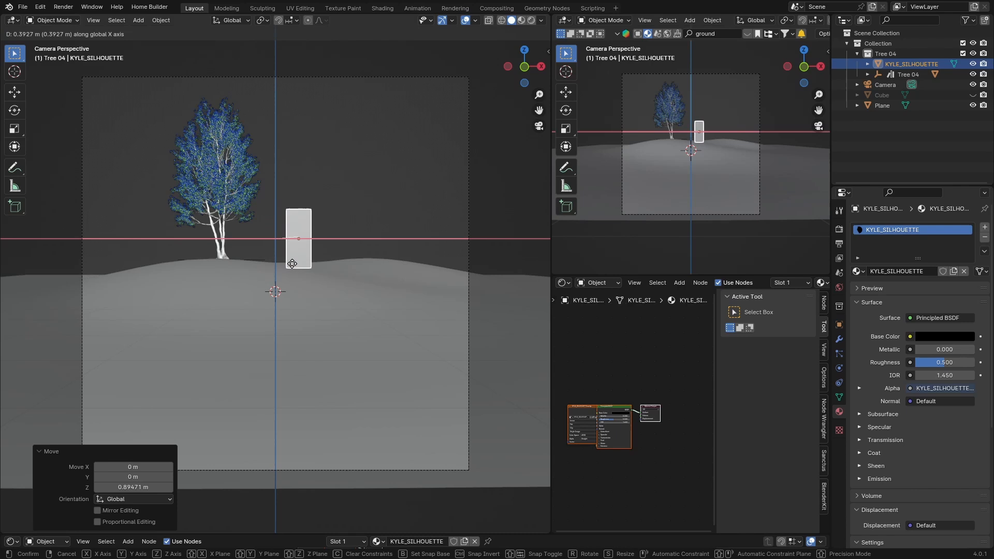
pyautogui.click(293, 263)
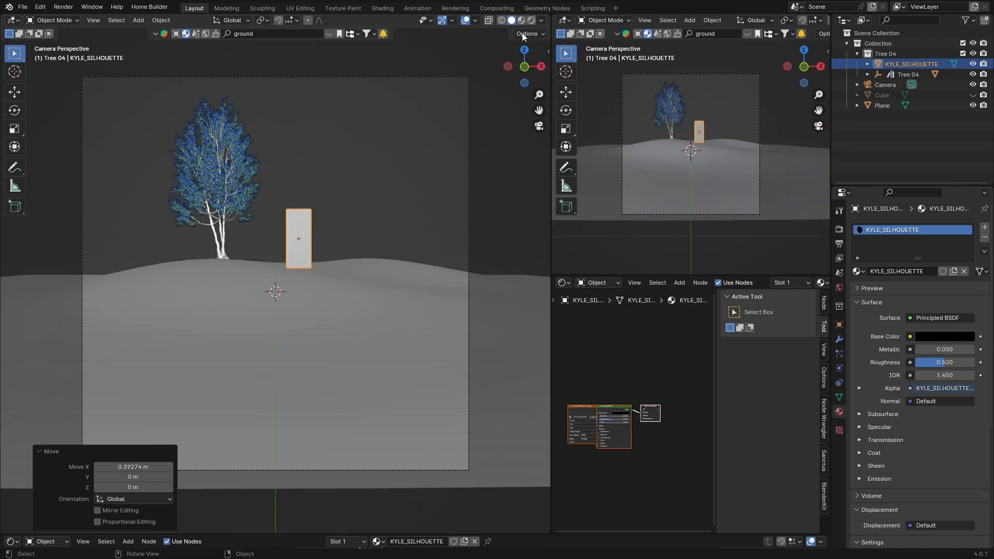
pyautogui.click(490, 183)
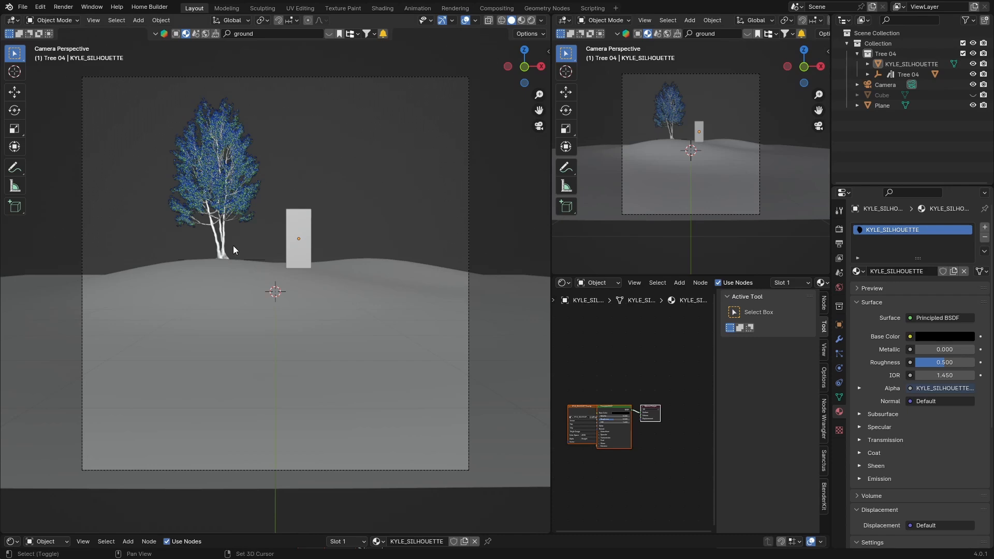
# Step: Bring up the add-object menu showing the light types
pyautogui.hotkey('shift', 'a')
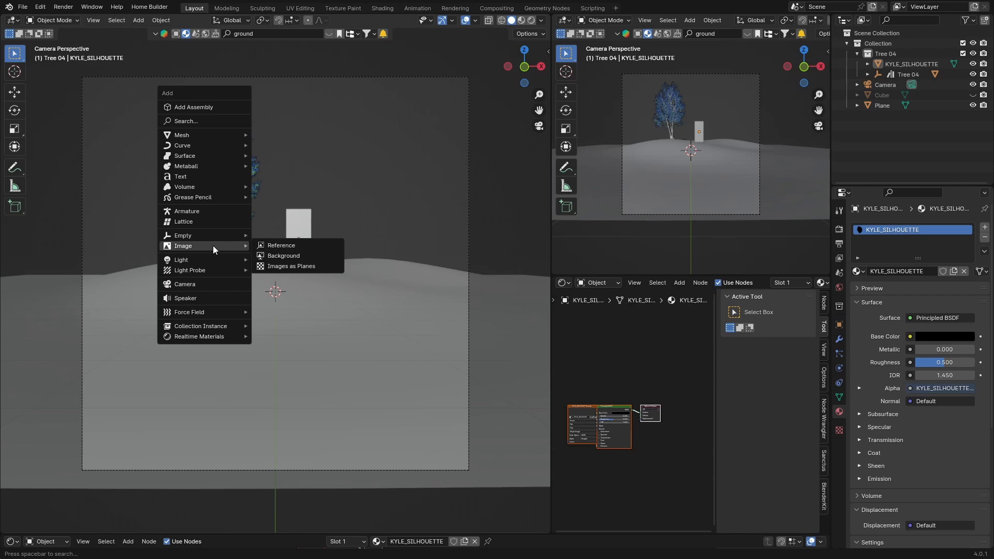
pyautogui.moveTo(202, 259)
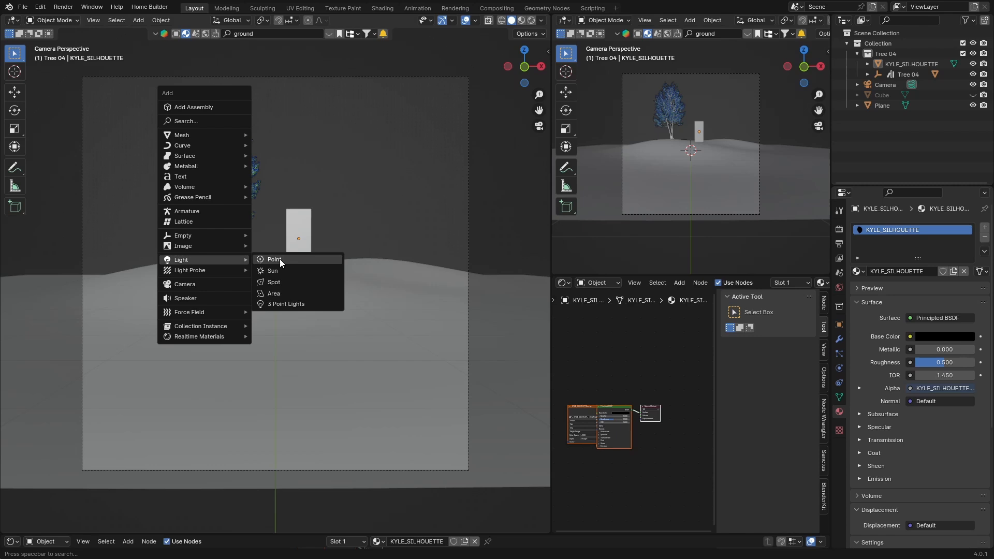
# Step: Add a point light and raise it along Z above the ground in side view
pyautogui.click(280, 259)
pyautogui.click(540, 68)
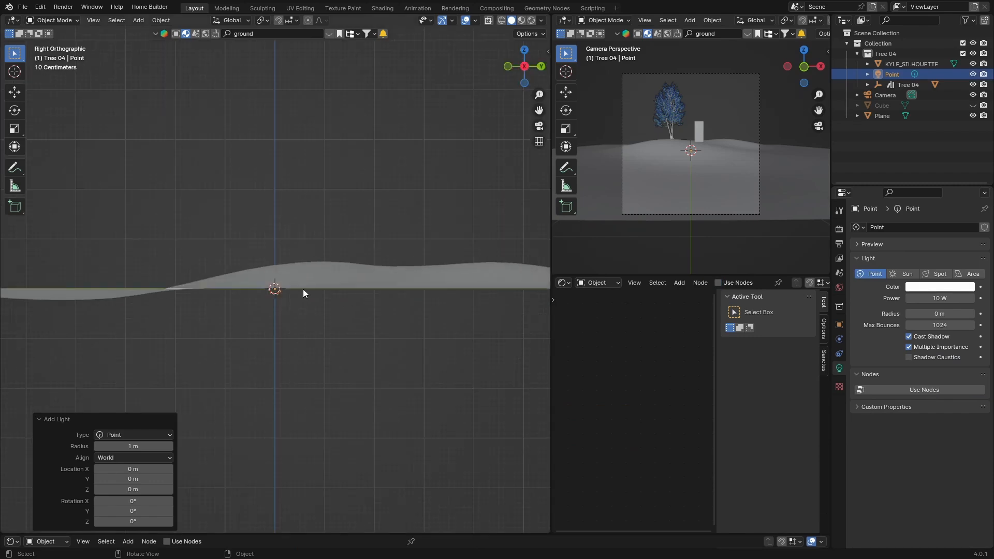
pyautogui.press('g')
pyautogui.press('z')
pyautogui.click(261, 277)
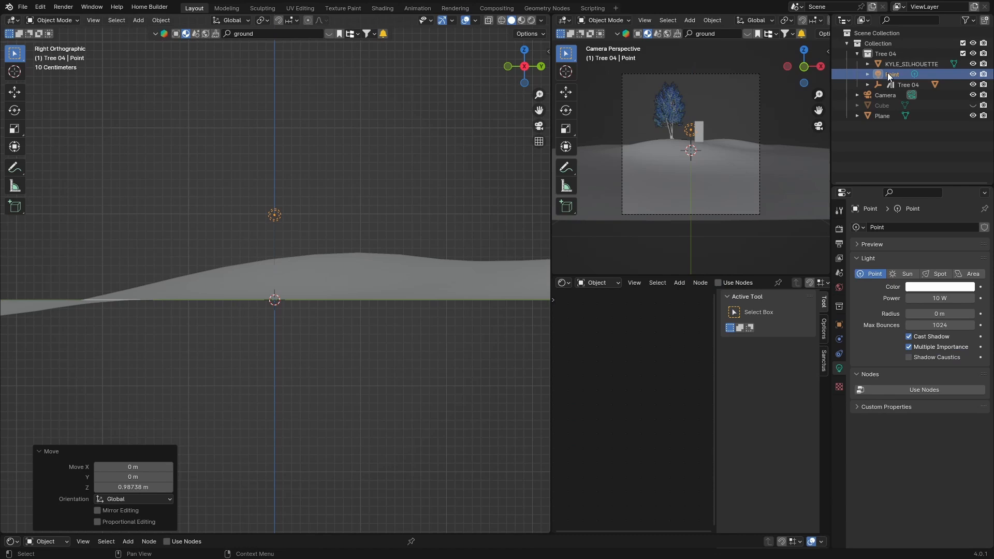
# Step: Unhide the Cube and raise the light to about 13.45 m in wireframe view
pyautogui.click(973, 106)
pyautogui.click(501, 20)
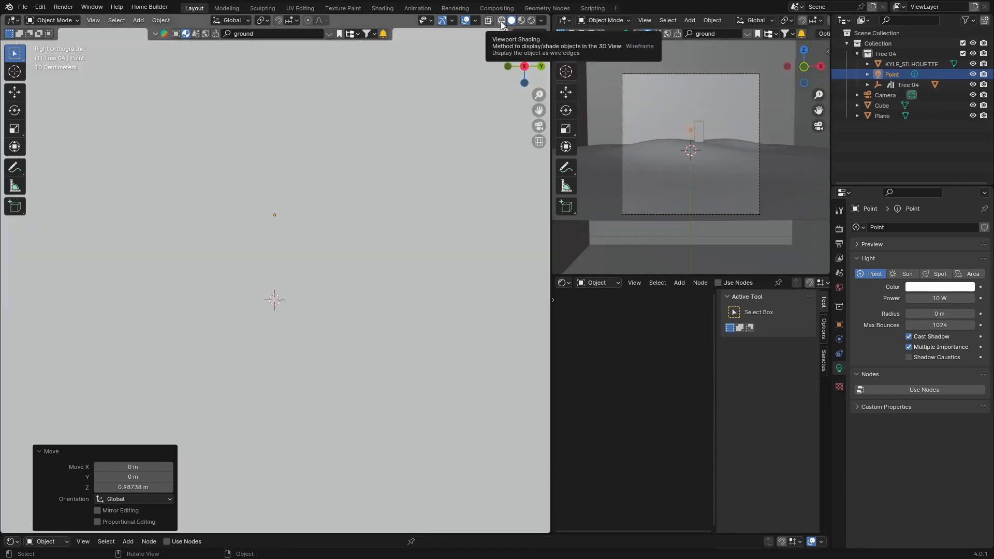
pyautogui.click(500, 21)
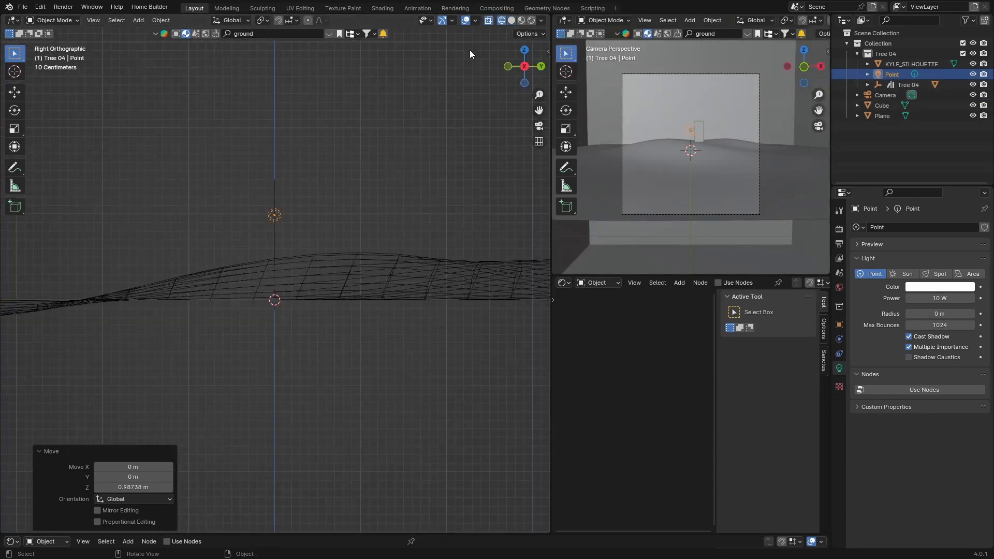
pyautogui.scroll(-5, 247, 287)
pyautogui.scroll(-3, 247, 286)
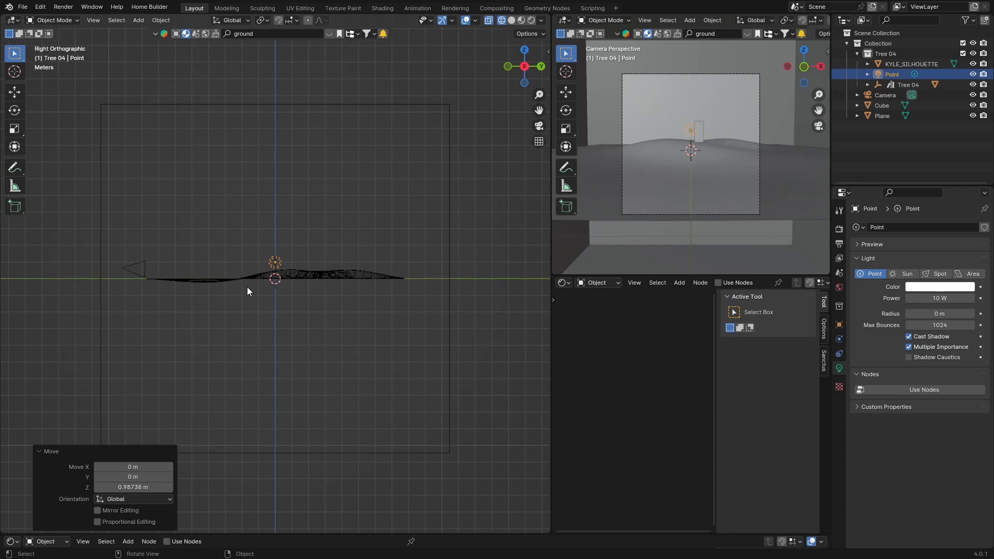
pyautogui.press('g')
pyautogui.press('y')
pyautogui.press('z')
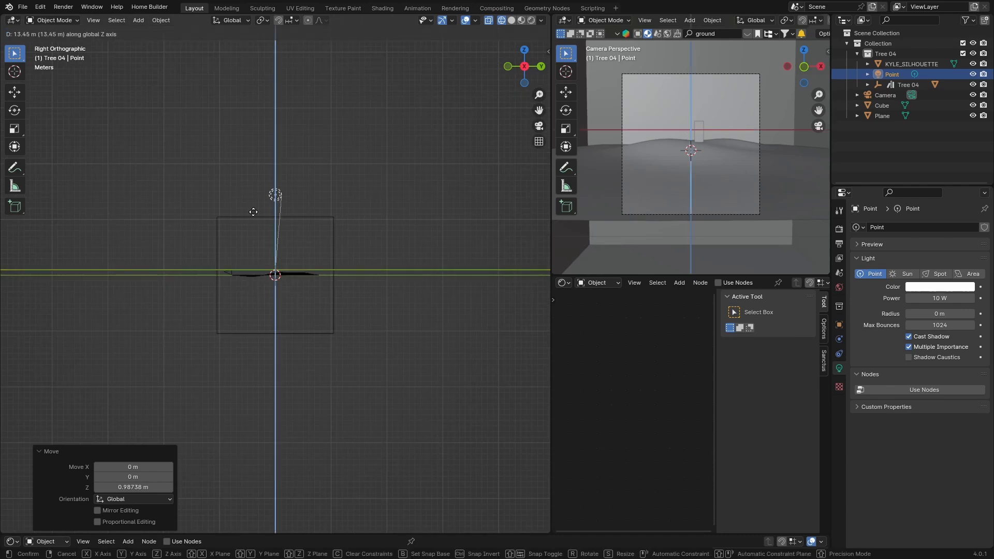
pyautogui.click(234, 228)
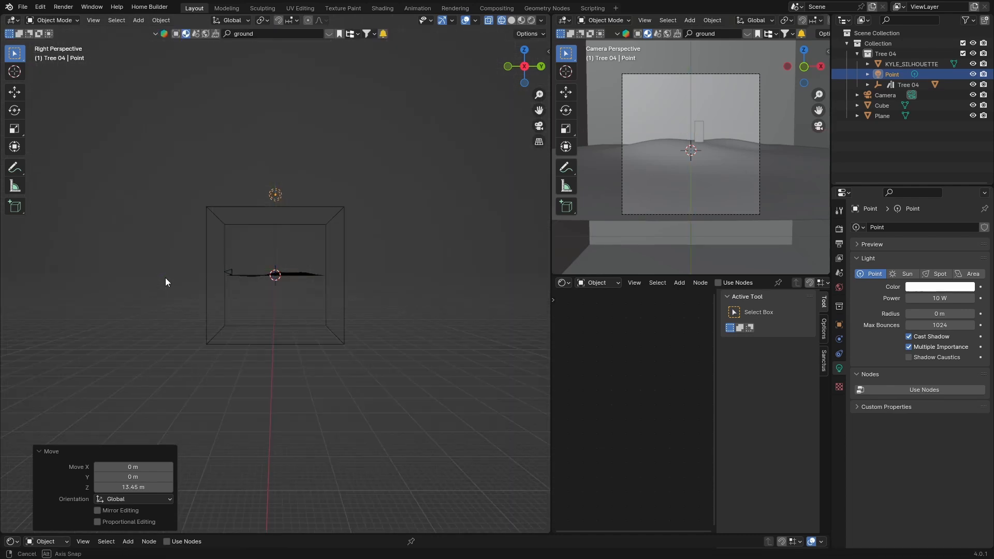
# Step: Offset the light about 3.15 m sideways in Top view and return to the camera view
pyautogui.moveTo(166, 277); pyautogui.dragTo(279, 296, button='middle')
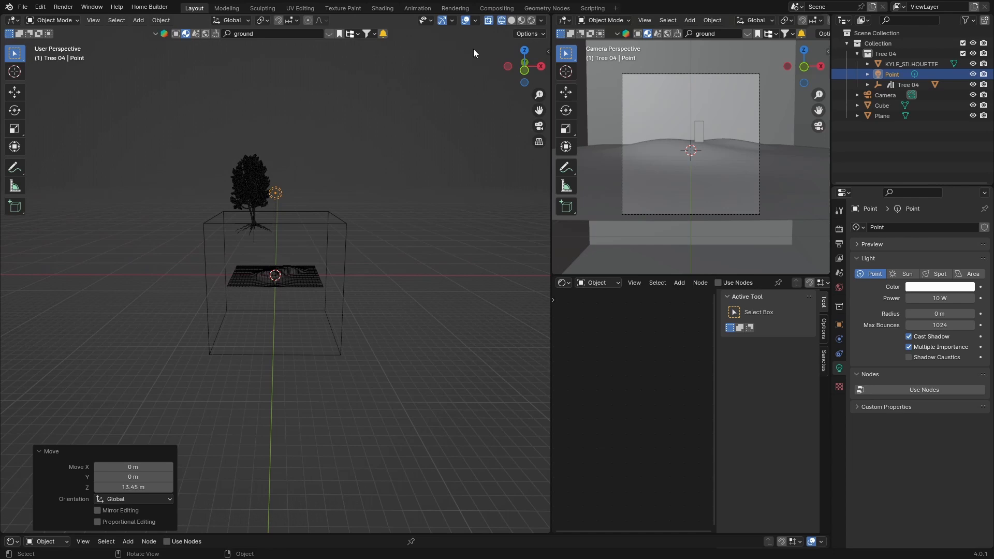
pyautogui.click(525, 64)
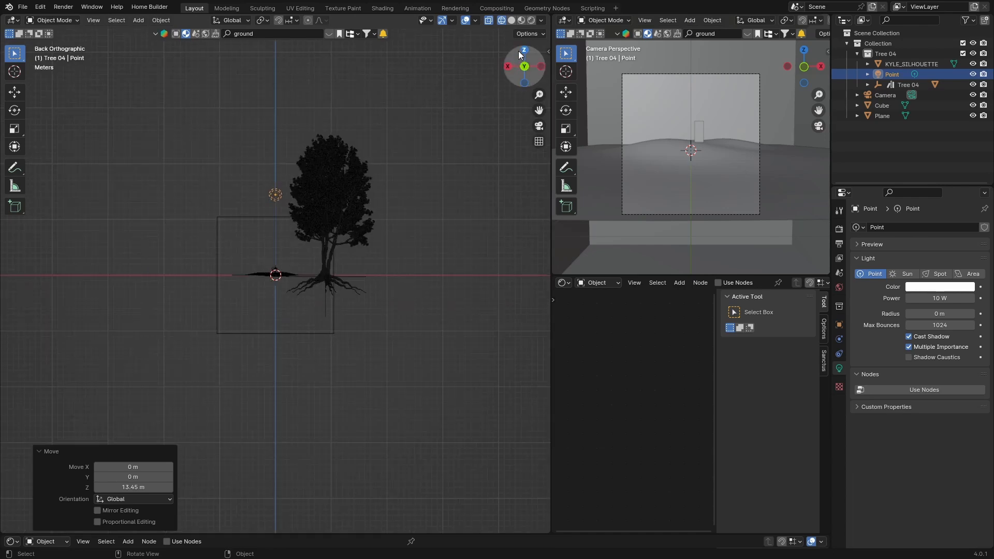
pyautogui.click(524, 50)
pyautogui.press('g')
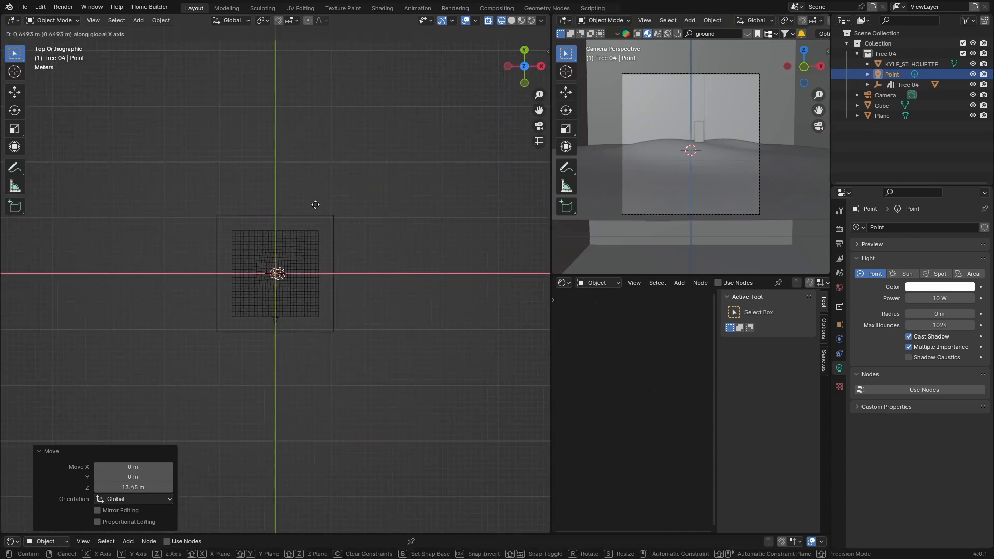
pyautogui.press('x')
pyautogui.click(335, 253)
pyautogui.press('g')
pyautogui.press('y')
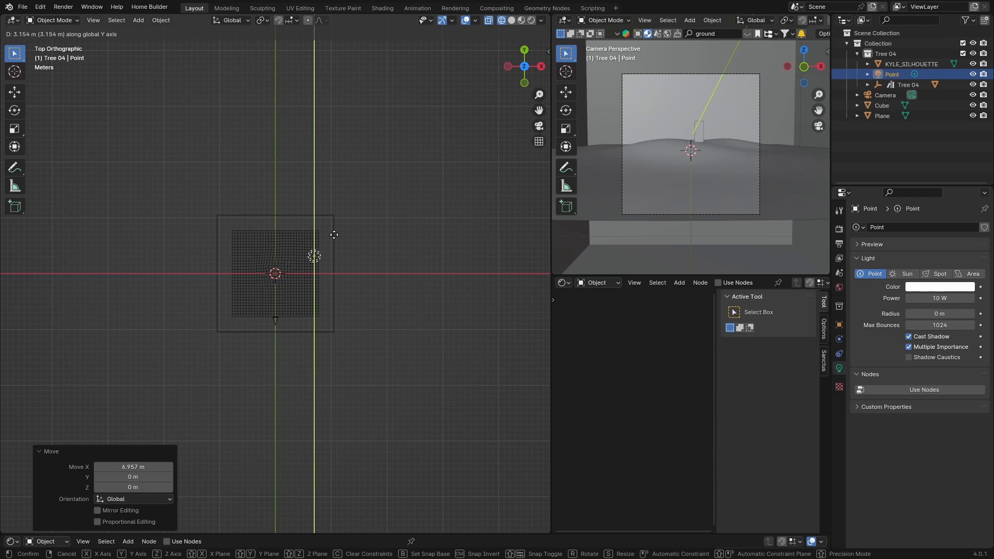
pyautogui.click(335, 253)
pyautogui.press('KP_0')
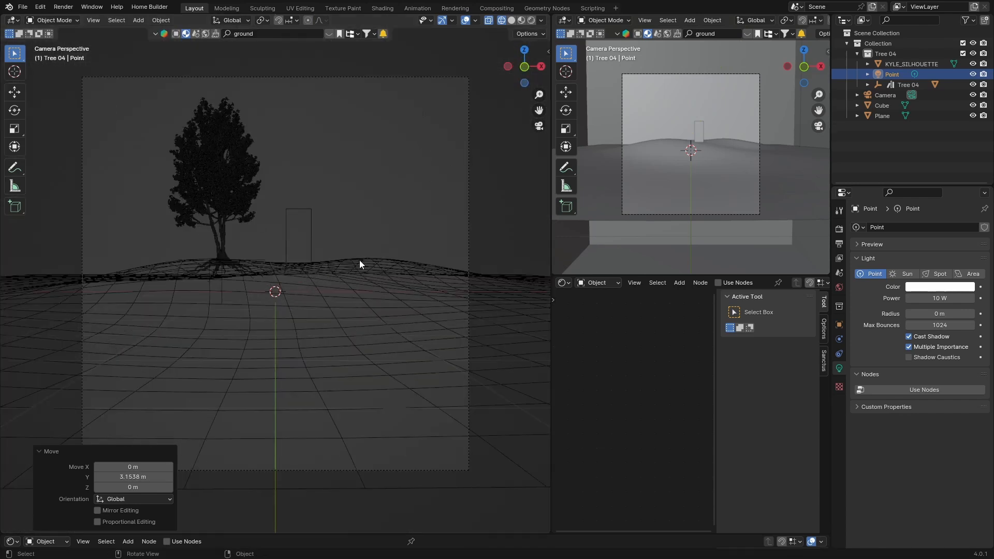
# Step: Set the point light's Power to 50000 W in Rendered shading
pyautogui.click(532, 22)
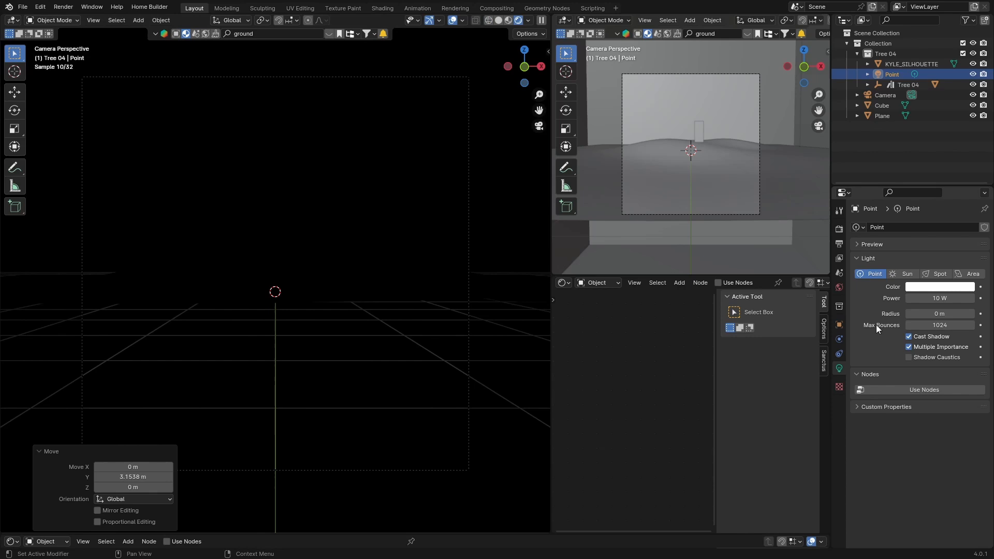
pyautogui.doubleClick(937, 298)
pyautogui.write('50000')
pyautogui.press('Return')
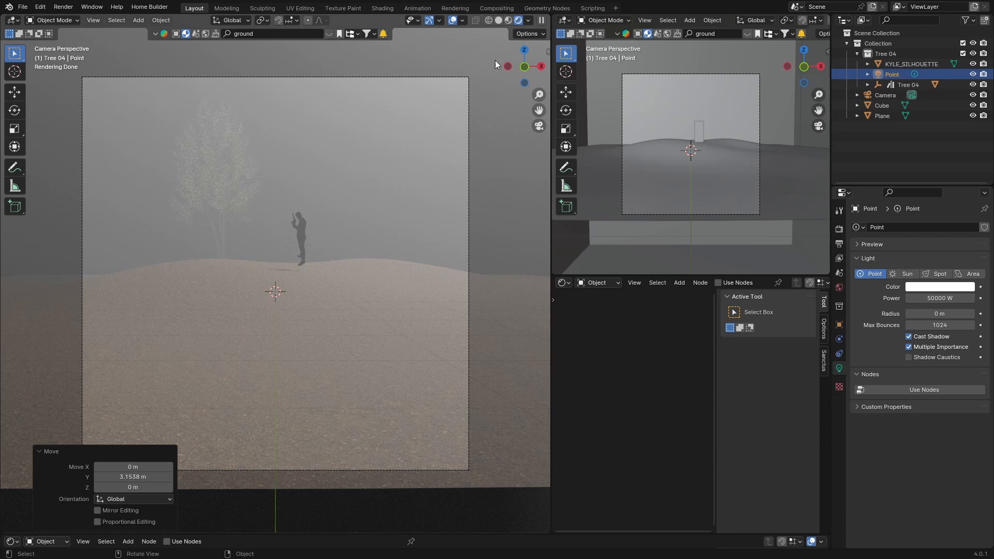
# Step: Nudge the silhouette figure slightly on the hill
pyautogui.click(300, 233)
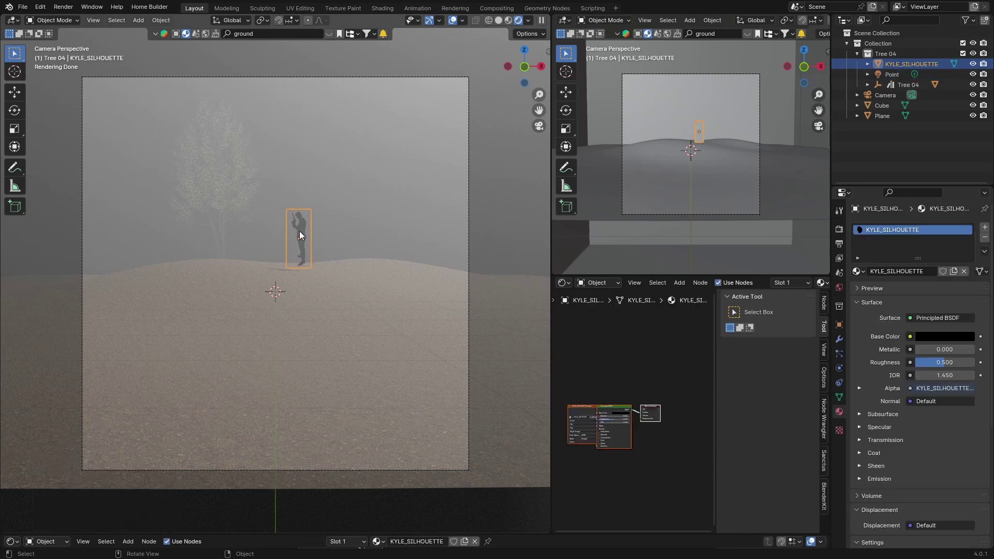
pyautogui.press('g')
pyautogui.click(354, 263)
pyautogui.click(207, 210)
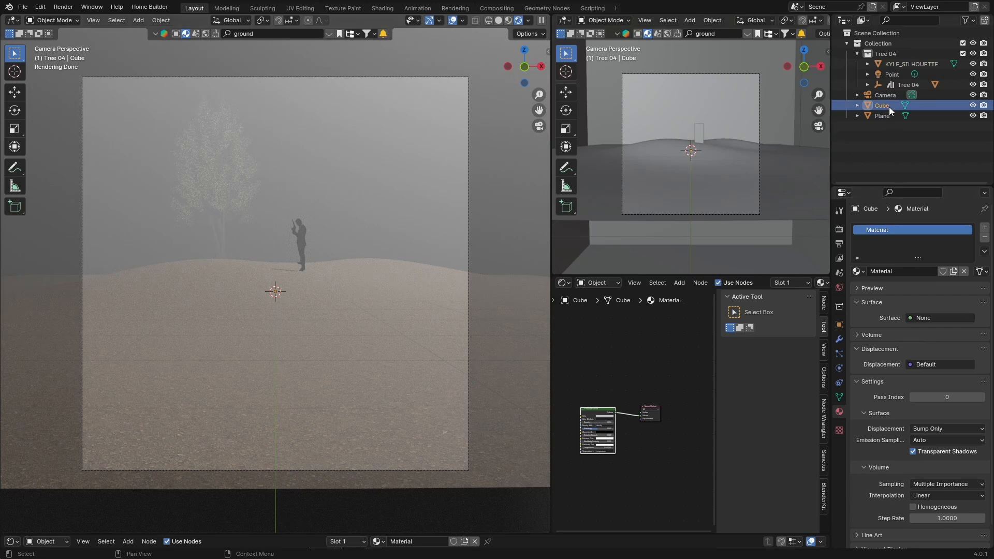
# Step: Lower the point light's Power to 20000 W
pyautogui.click(892, 74)
pyautogui.doubleClick(931, 298)
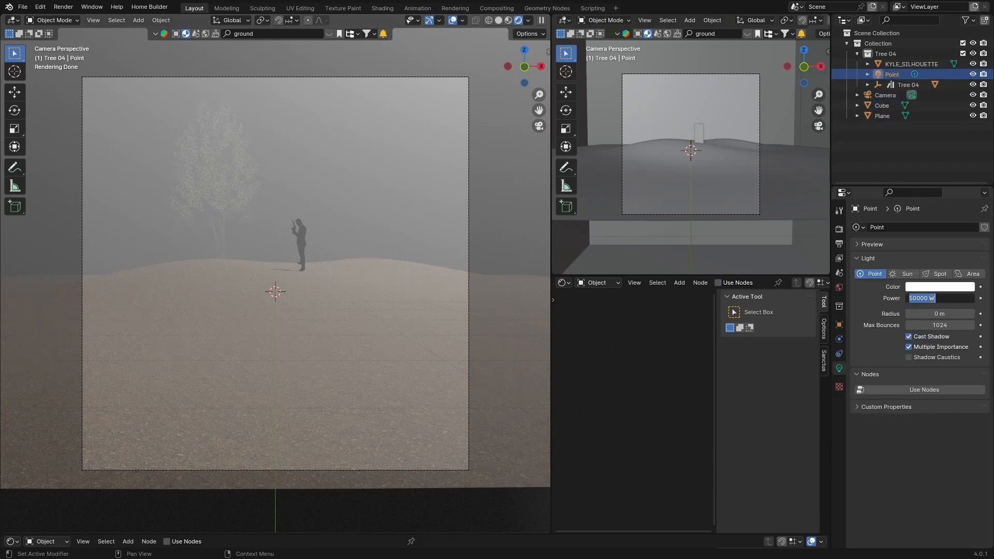
pyautogui.write('2')
pyautogui.write('0000')
pyautogui.press('Return')
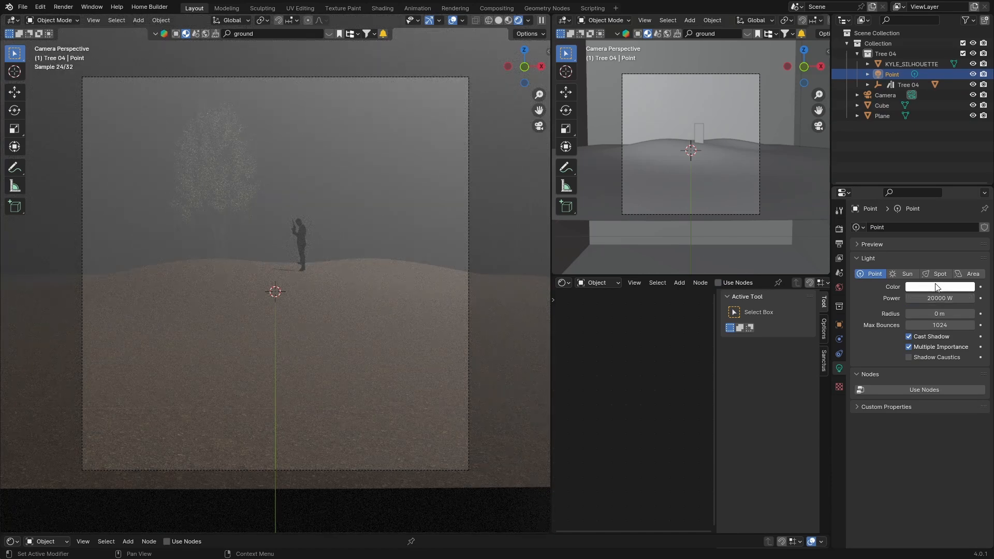
# Step: Tint the point light's colour a strong blue
pyautogui.click(936, 288)
pyautogui.click(929, 159)
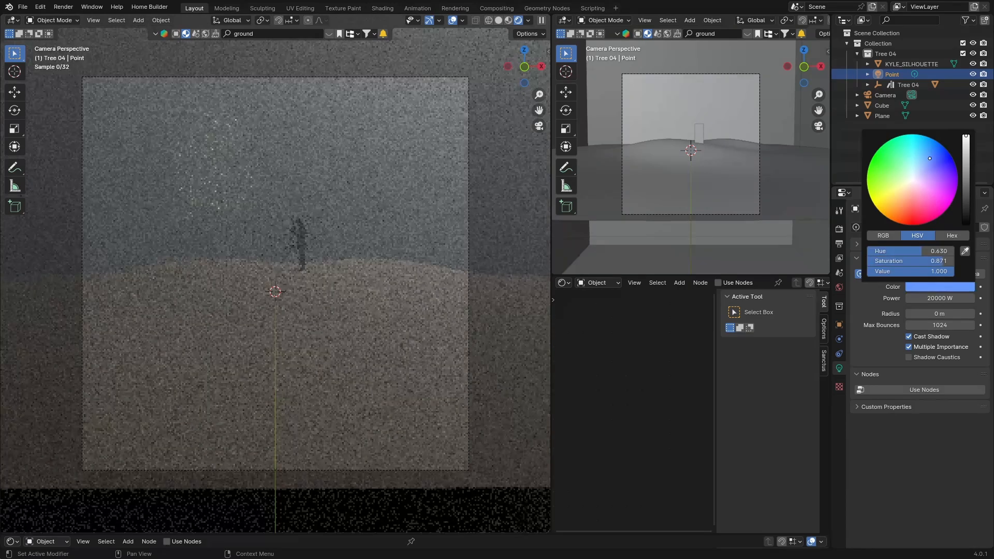
pyautogui.moveTo(928, 159); pyautogui.dragTo(937, 165)
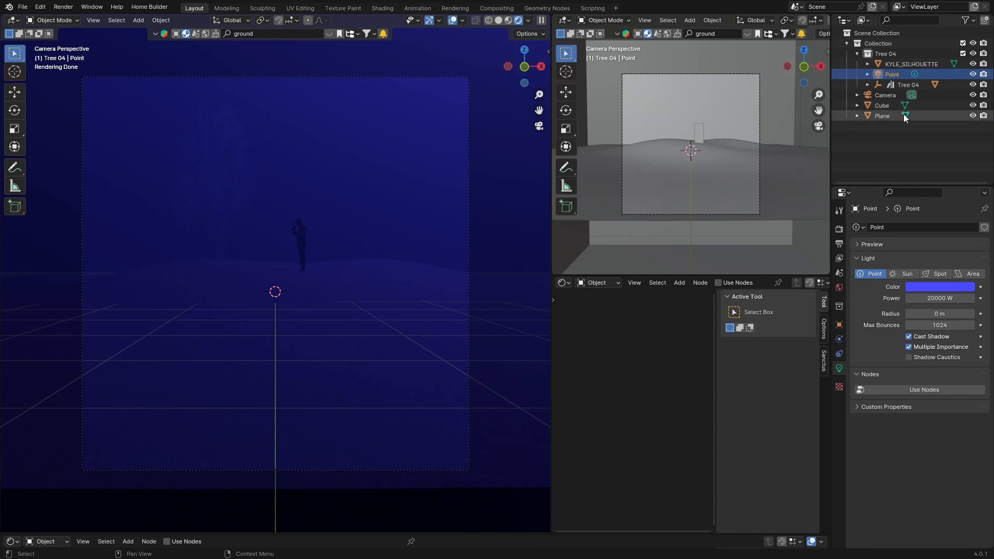
# Step: Hide the Cube and show the scene in Solid shading
pyautogui.click(973, 105)
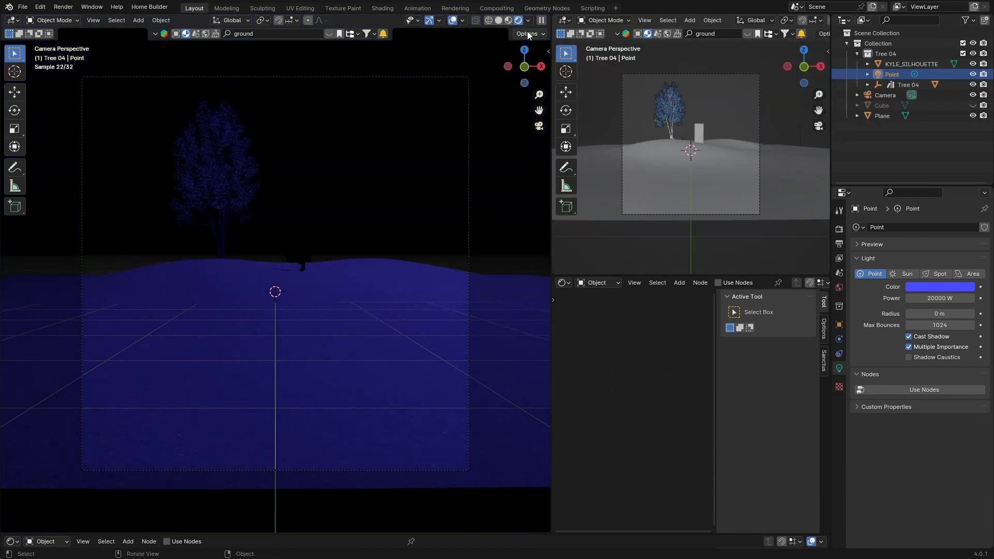
pyautogui.click(489, 20)
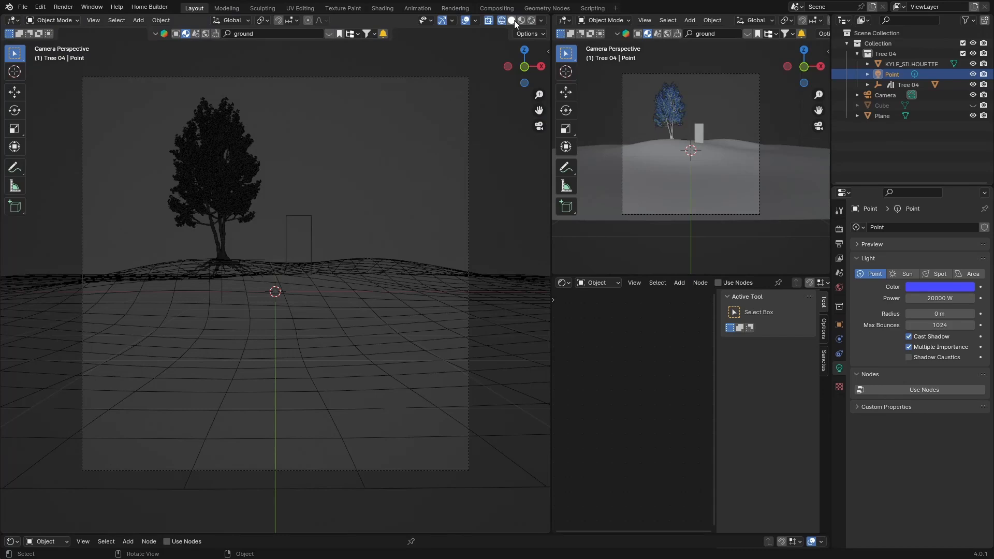
# Step: Move the KYLE_SILHOUETTE figure about 2.39 m along Y in top view
pyautogui.click(511, 20)
pyautogui.click(300, 228)
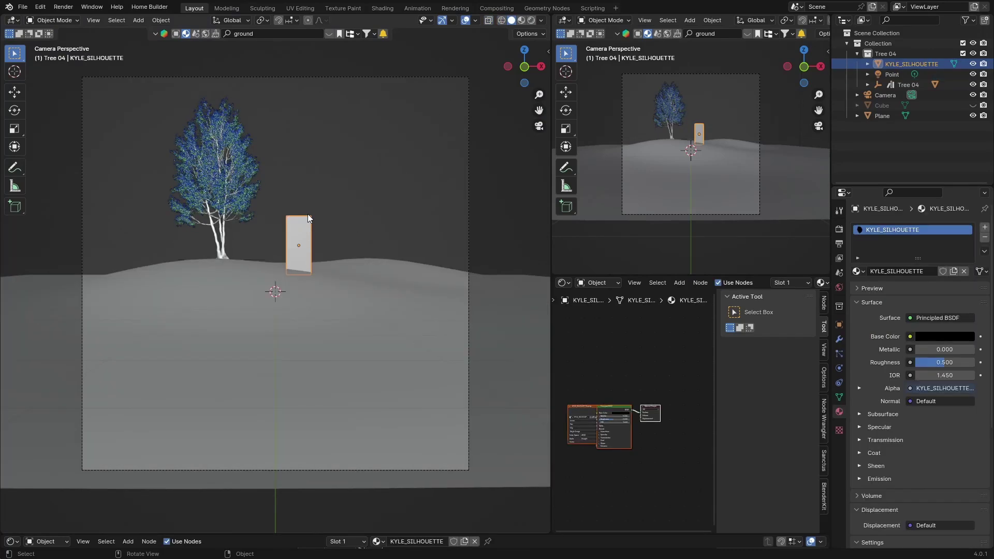
pyautogui.click(525, 50)
pyautogui.press('KP_Decimal')
pyautogui.press('s')
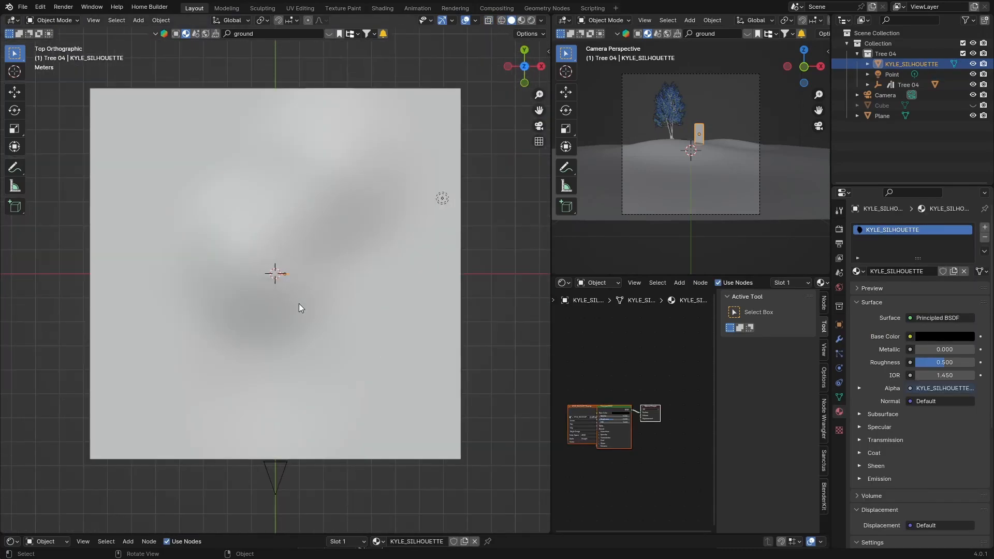
pyautogui.click(299, 304)
pyautogui.press('g')
pyautogui.press('y')
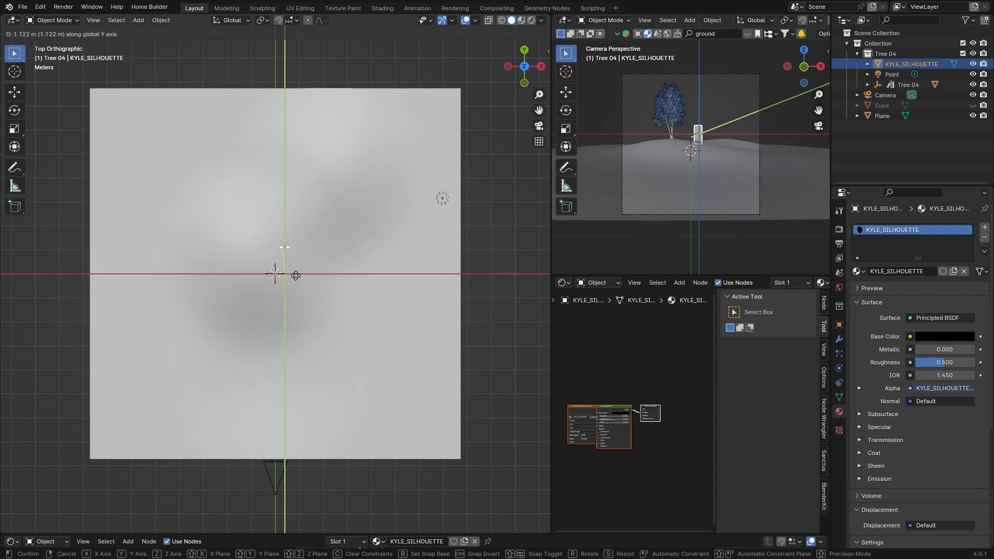
pyautogui.click(298, 246)
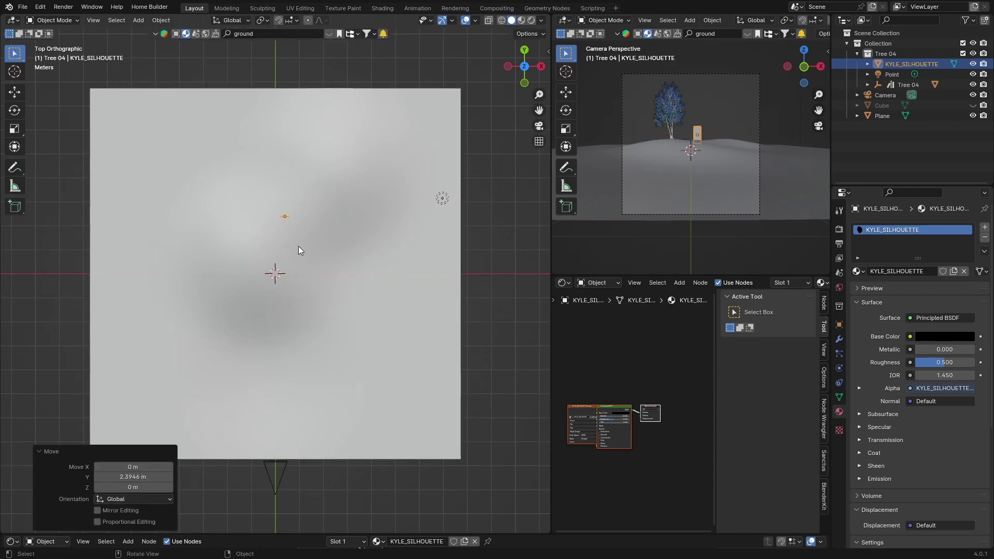
# Step: Return to camera view, unhide the Cube and show the Rendered blue-haze scene
pyautogui.click(539, 126)
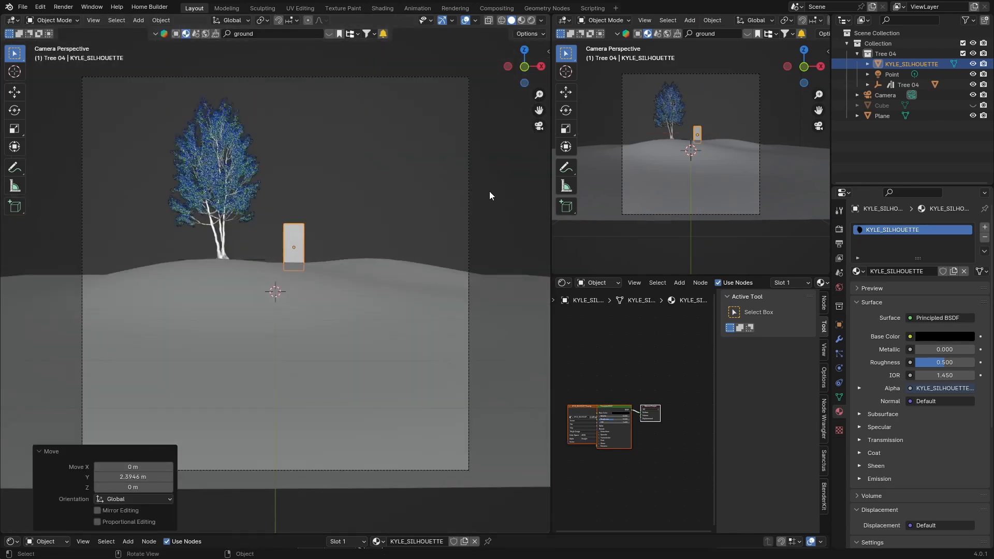
pyautogui.click(489, 191)
pyautogui.click(531, 22)
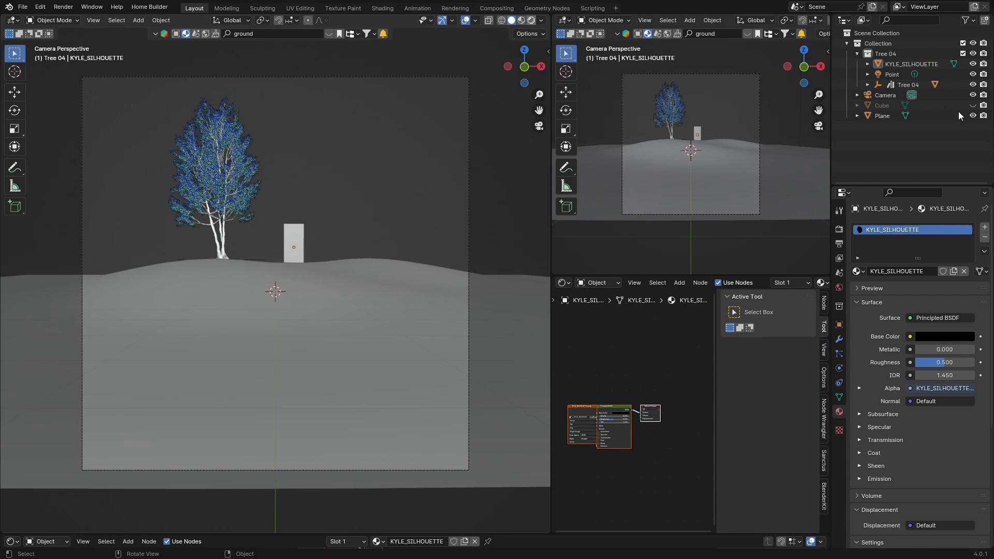
pyautogui.click(961, 111)
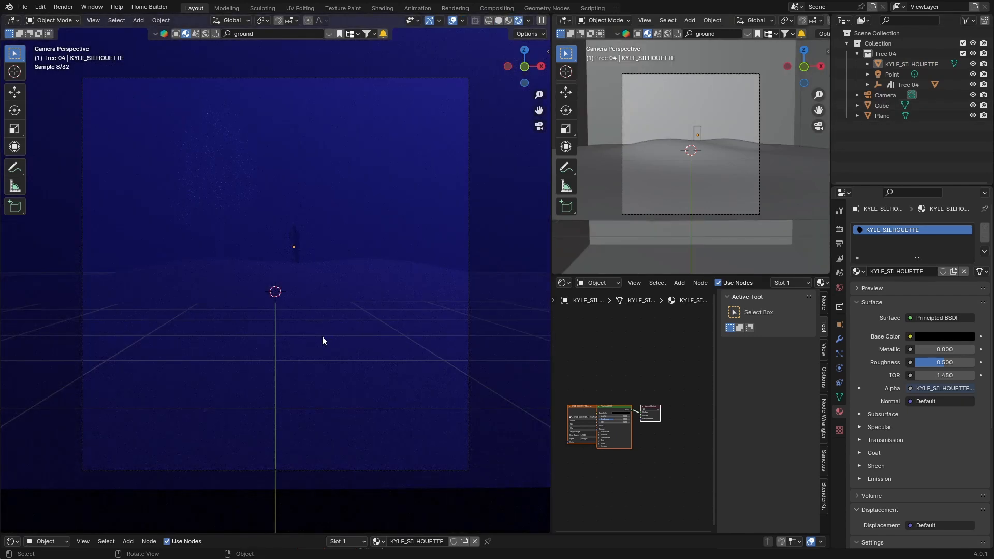
# Step: Hide the viewport overlays on the foggy render and select the fog Cube for material editing
pyautogui.click(453, 21)
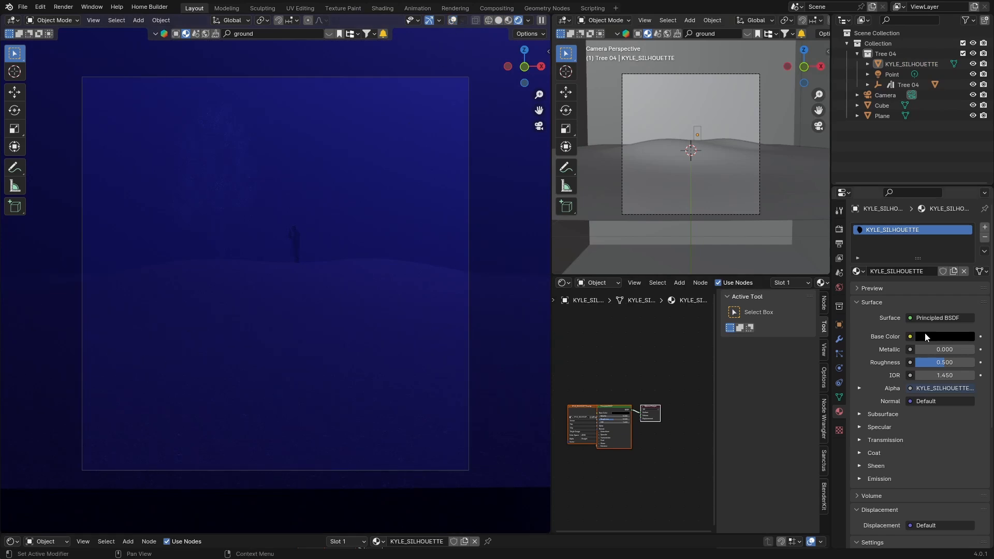
pyautogui.click(887, 105)
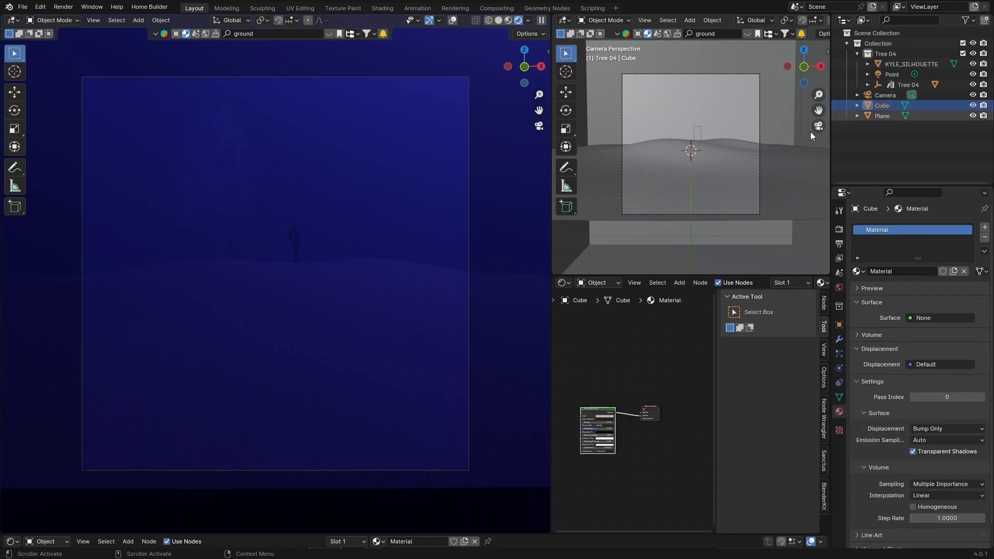
# Step: Adjust the fog cube's Principled Volume density in the Shading workspace
pyautogui.click(382, 8)
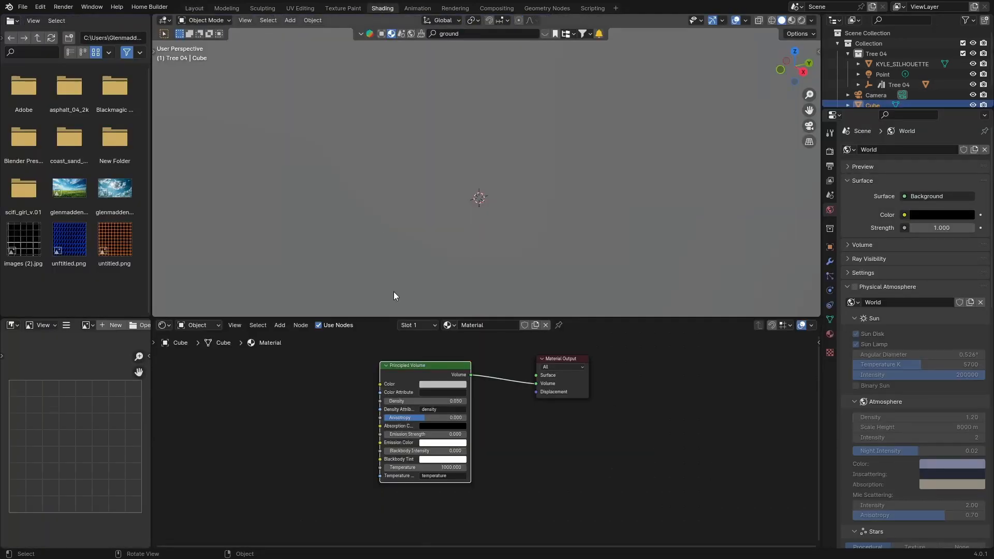
pyautogui.doubleClick(423, 401)
pyautogui.write('0.1')
pyautogui.write('5')
pyautogui.press('Return')
pyautogui.click(199, 11)
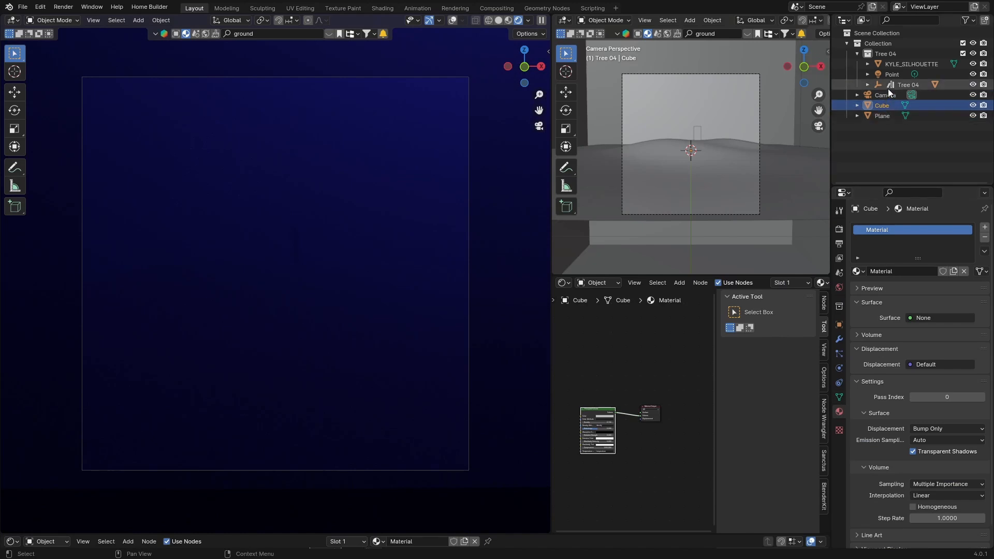
# Step: Set the point light's power to 35000 W
pyautogui.click(893, 75)
pyautogui.doubleClick(935, 298)
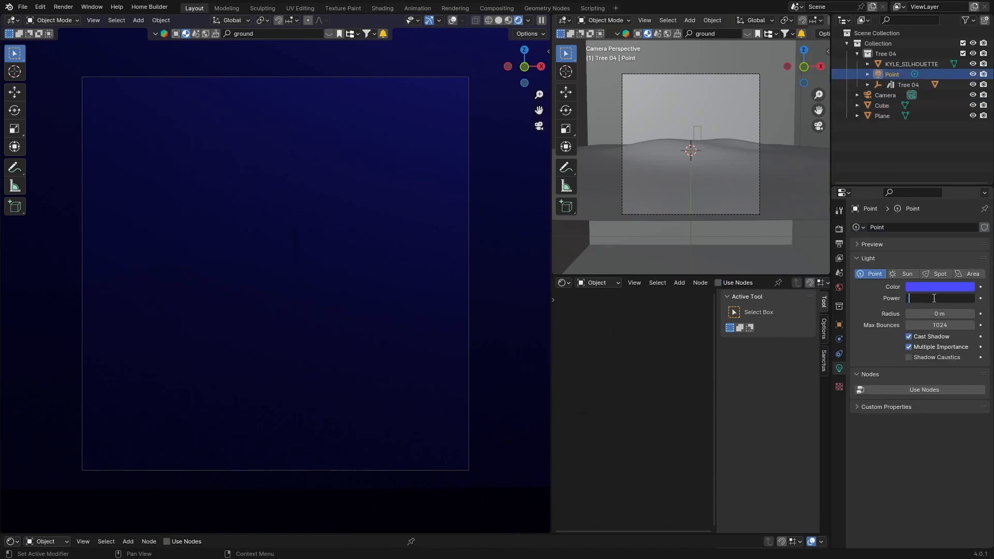
pyautogui.write('100000')
pyautogui.press('Return')
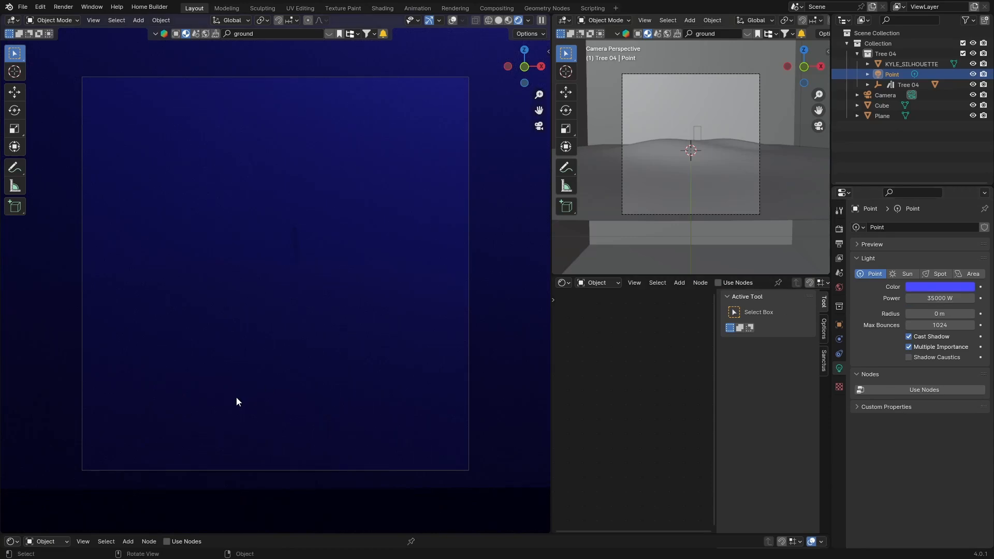
# Step: Set the fog cube's volume density to 0.100 and return to Layout
pyautogui.click(885, 107)
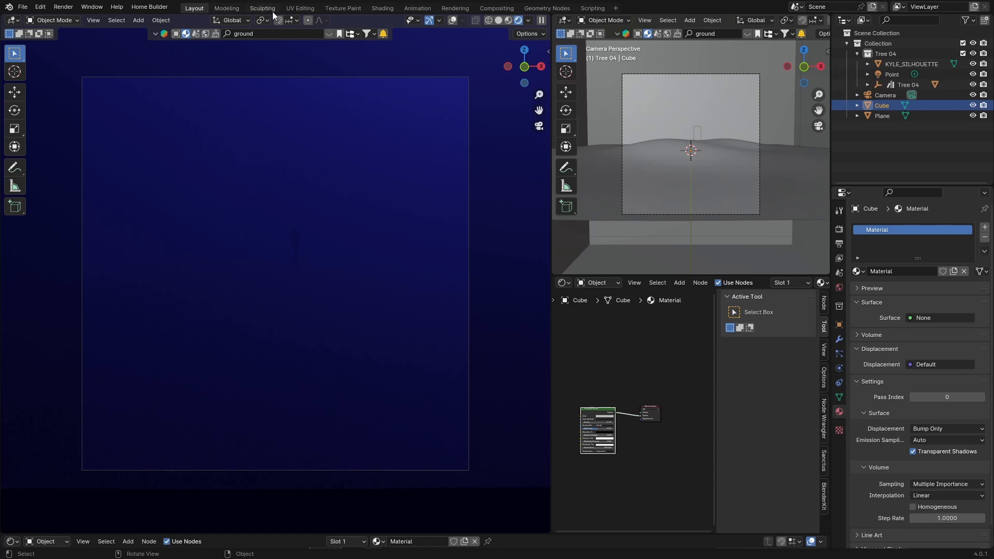
pyautogui.click(373, 8)
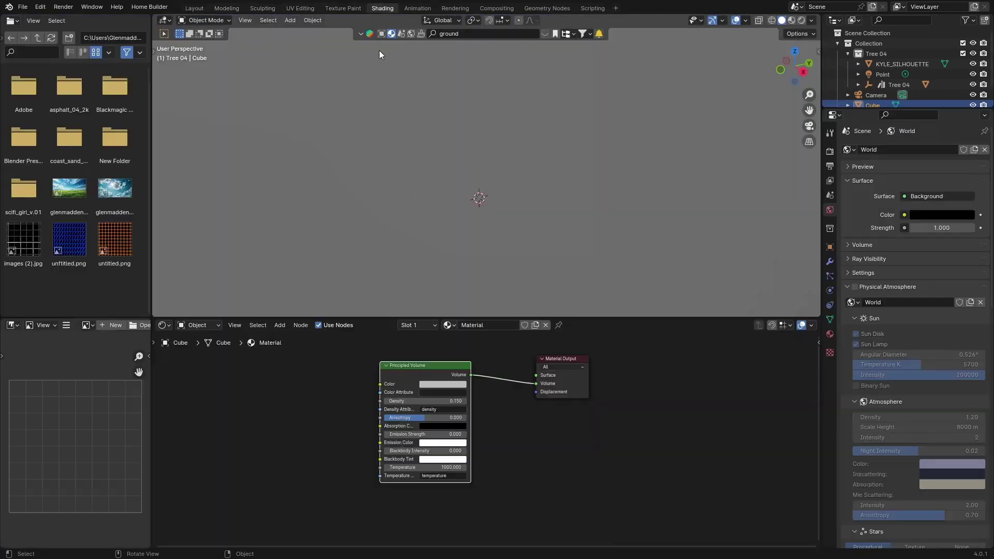
pyautogui.doubleClick(414, 402)
pyautogui.write('0.')
pyautogui.press('Return')
pyautogui.click(194, 8)
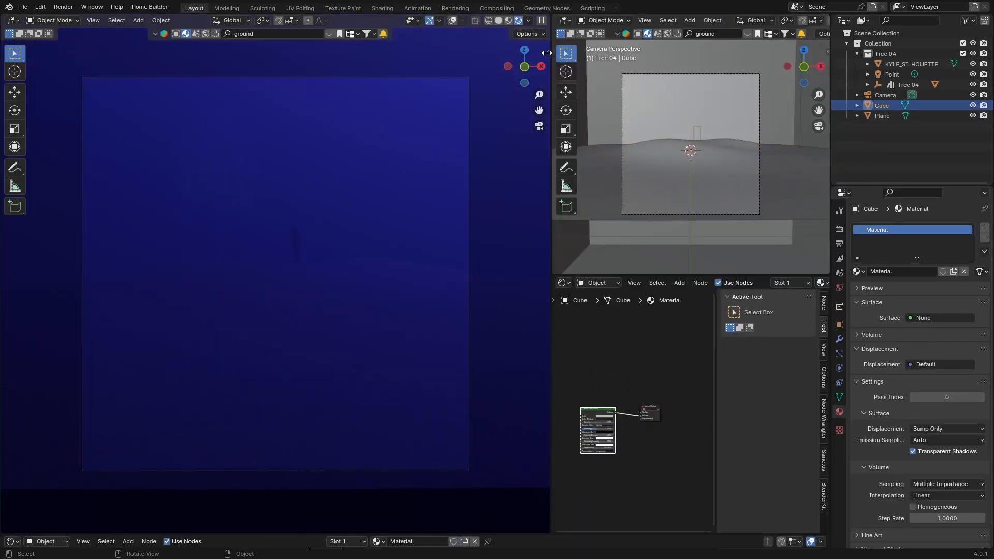
# Step: Start a botaniq scatter on the ground Plane with the With flowers (D) grass preset
pyautogui.moveTo(546, 53); pyautogui.dragTo(419, 93)
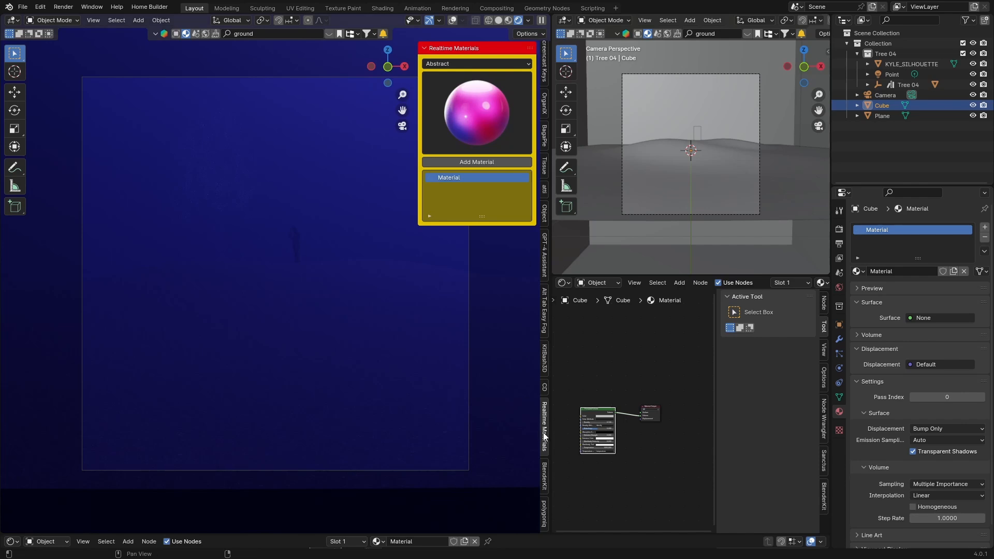
pyautogui.click(544, 469)
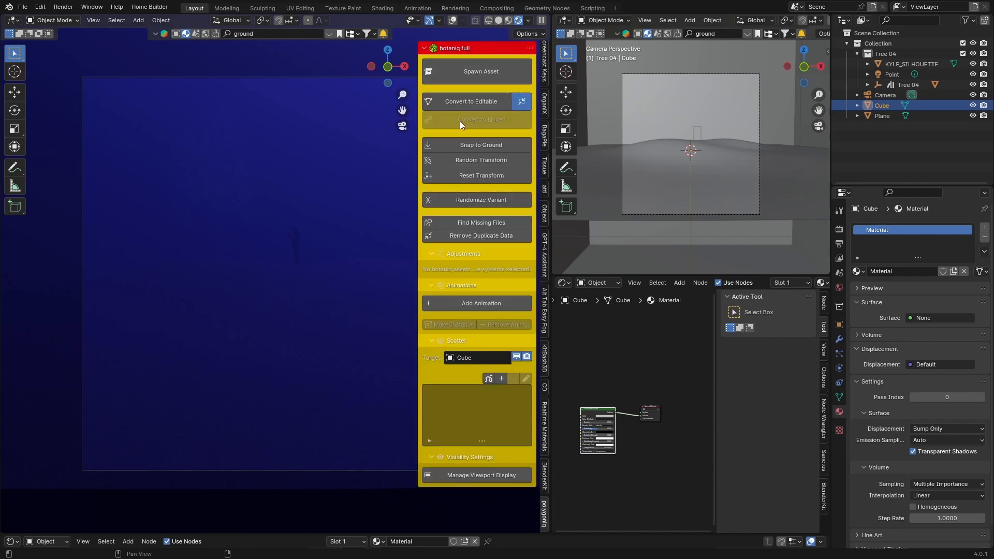
pyautogui.click(501, 376)
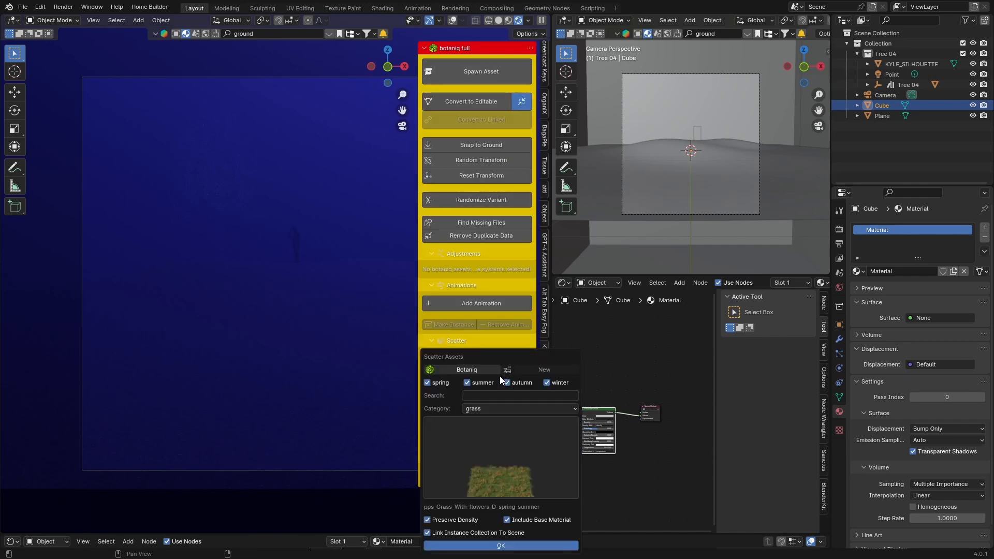
pyautogui.click(476, 454)
pyautogui.click(889, 316)
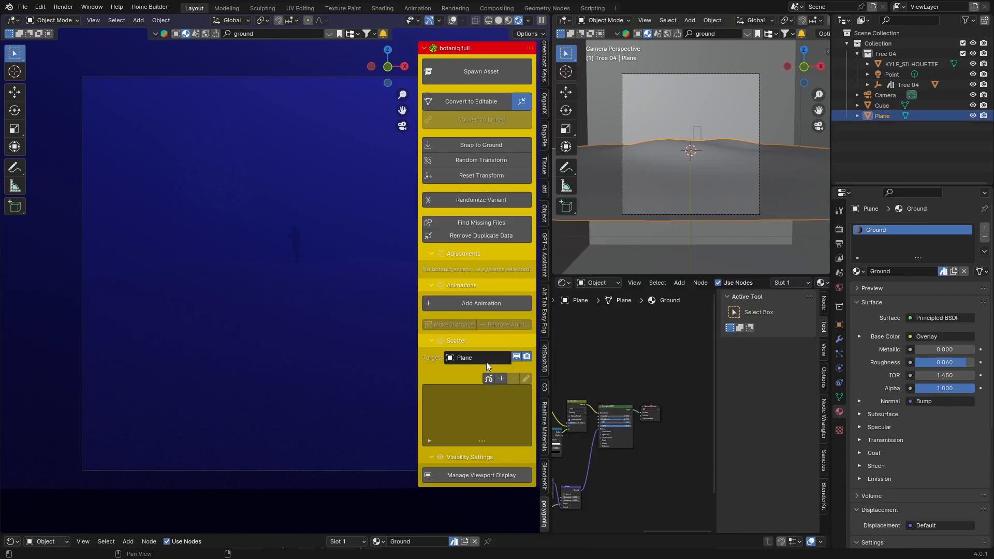
pyautogui.click(500, 379)
pyautogui.click(490, 455)
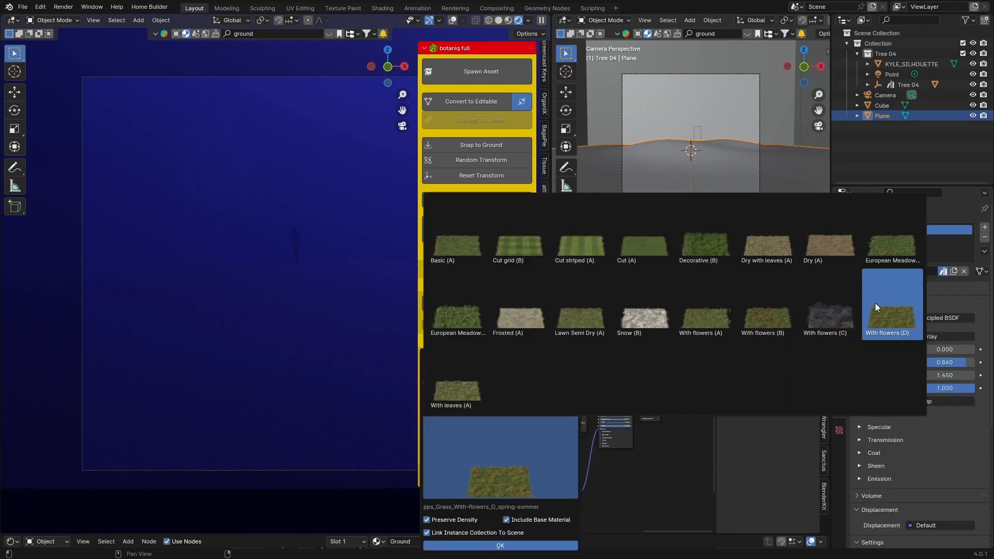
pyautogui.click(890, 316)
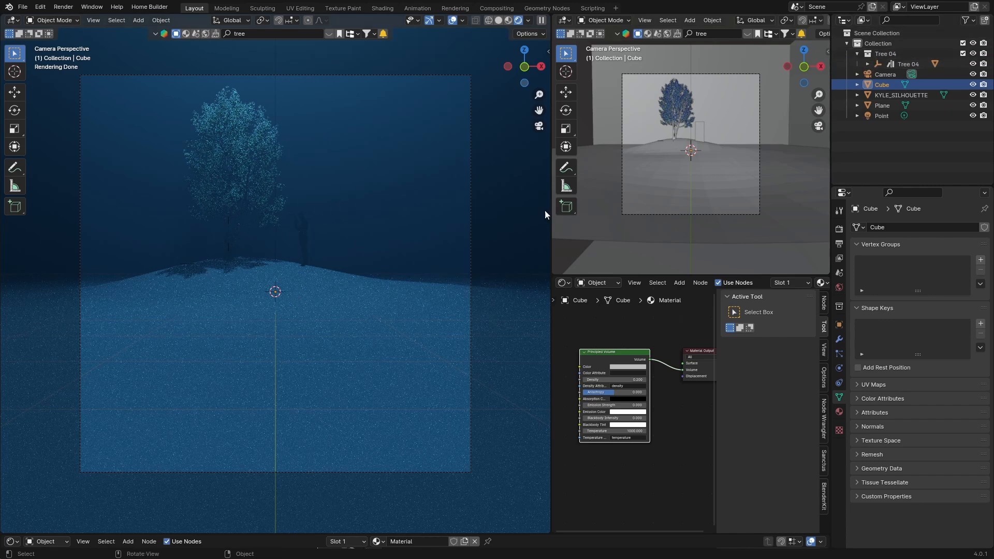
# Step: Save the scene and select the hill Plane as the scatter target
pyautogui.click(22, 10)
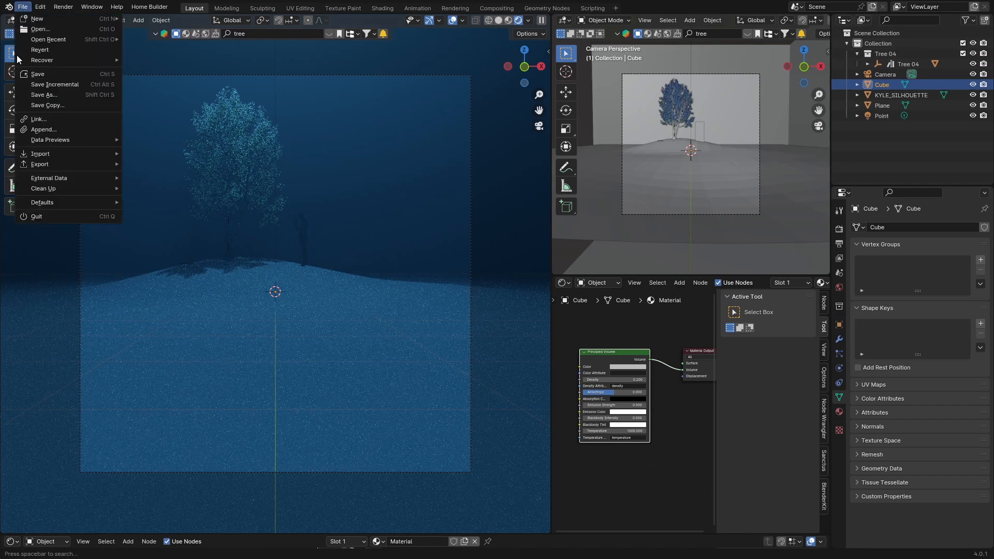
pyautogui.click(38, 74)
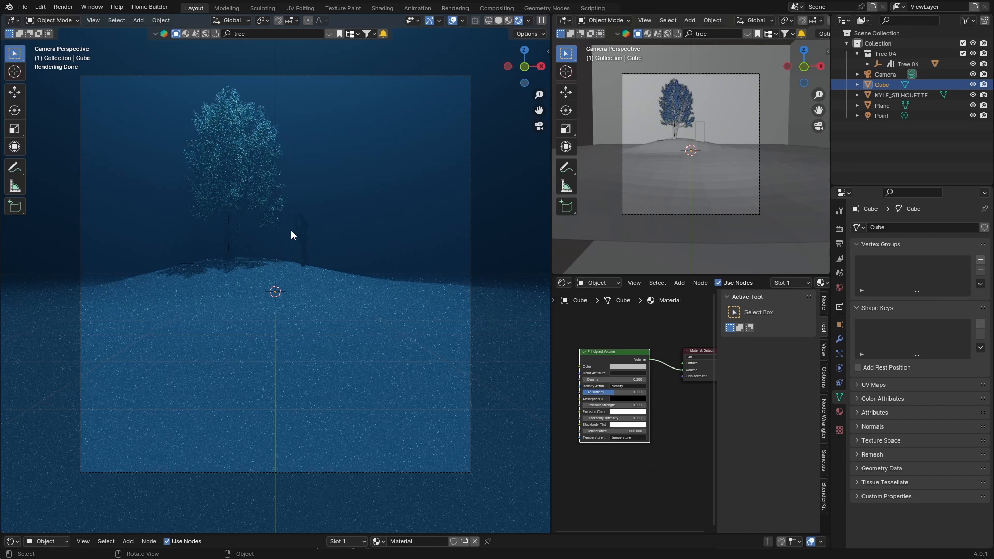
pyautogui.click(197, 332)
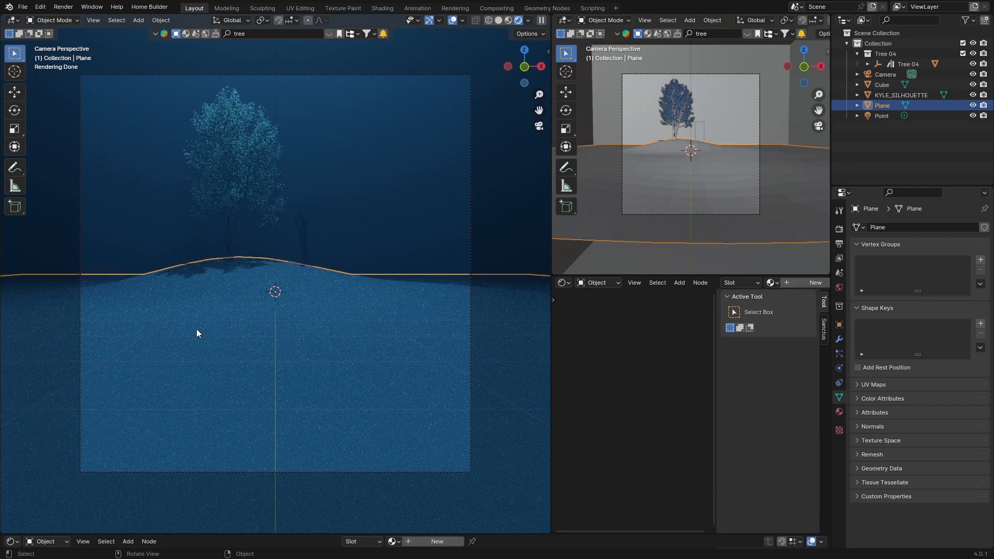
# Step: Show the widened add-on sidebar and view the scene in Solid shading
pyautogui.click(548, 48)
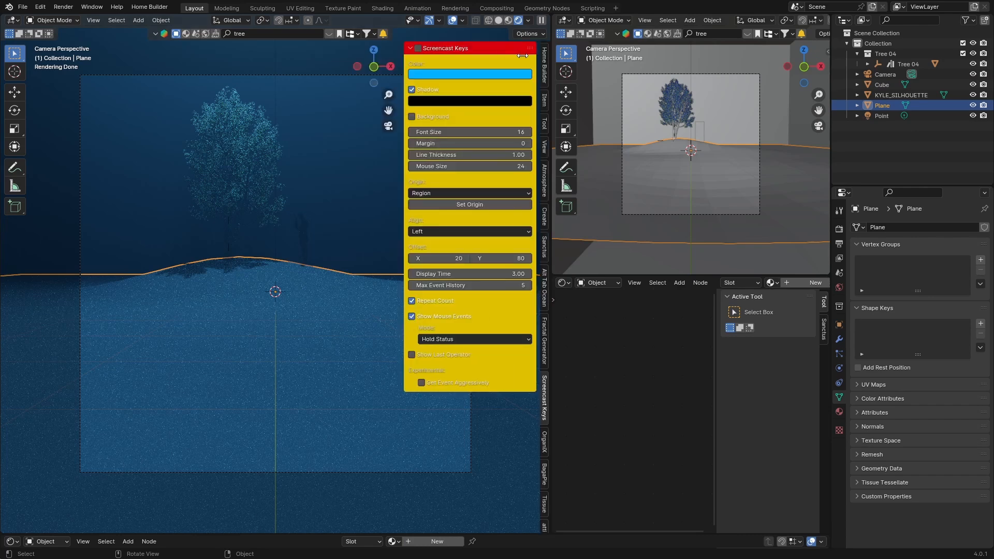
pyautogui.moveTo(405, 155); pyautogui.dragTo(424, 156)
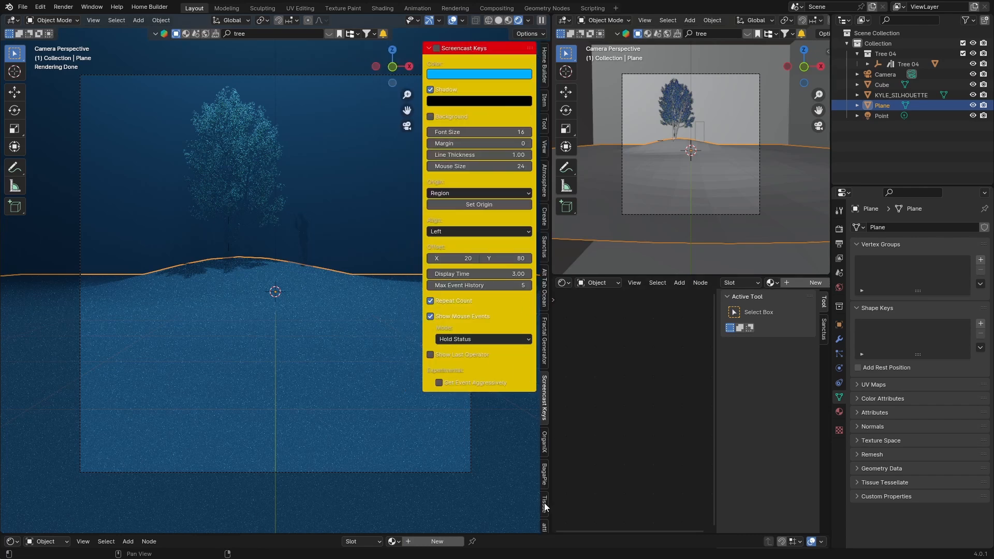
pyautogui.scroll(-3, 544, 503)
pyautogui.scroll(-5, 544, 501)
pyautogui.scroll(-3, 543, 497)
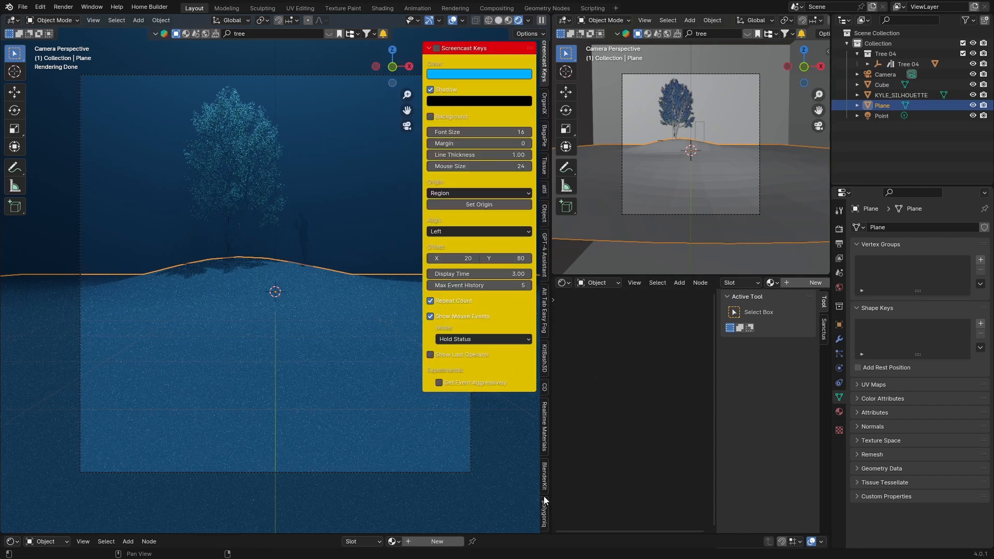
pyautogui.click(499, 21)
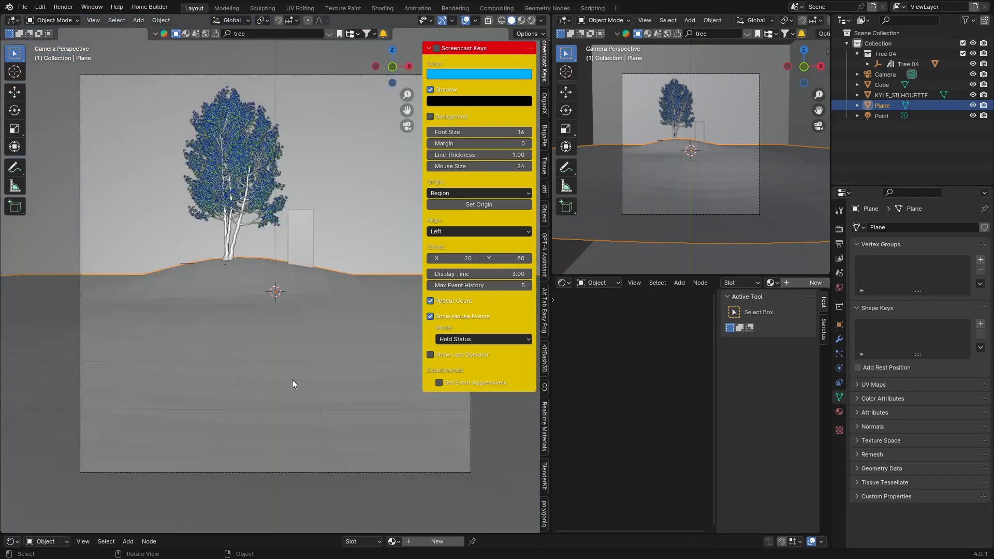
# Step: Scatter botaniq's With flowers (D) grass across the hill, then select the fog cube
pyautogui.click(542, 462)
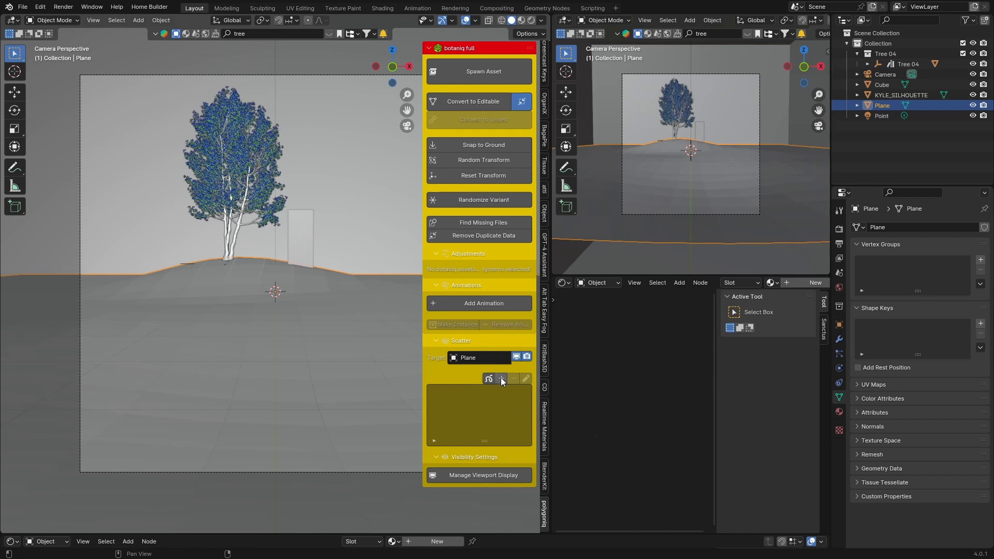
pyautogui.click(501, 378)
pyautogui.click(480, 453)
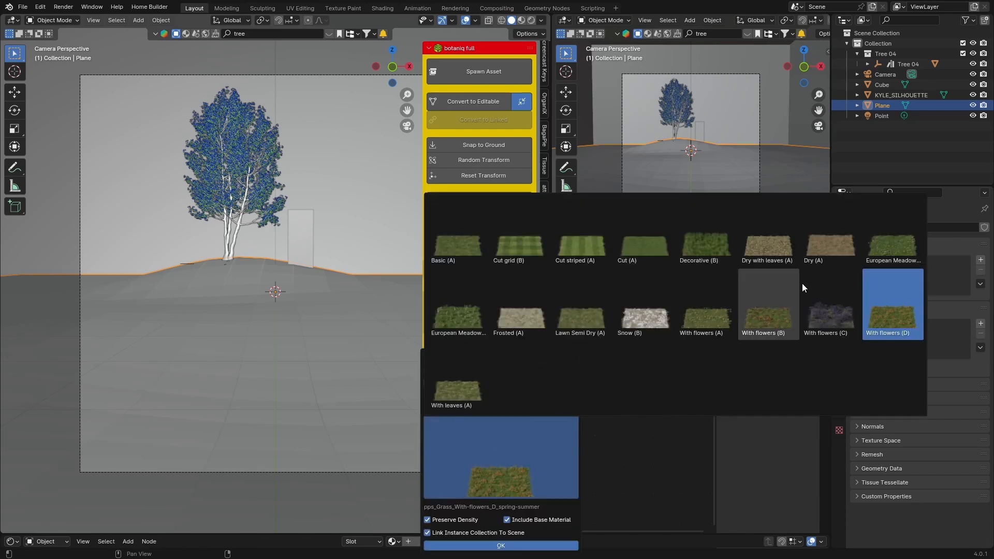
pyautogui.click(501, 545)
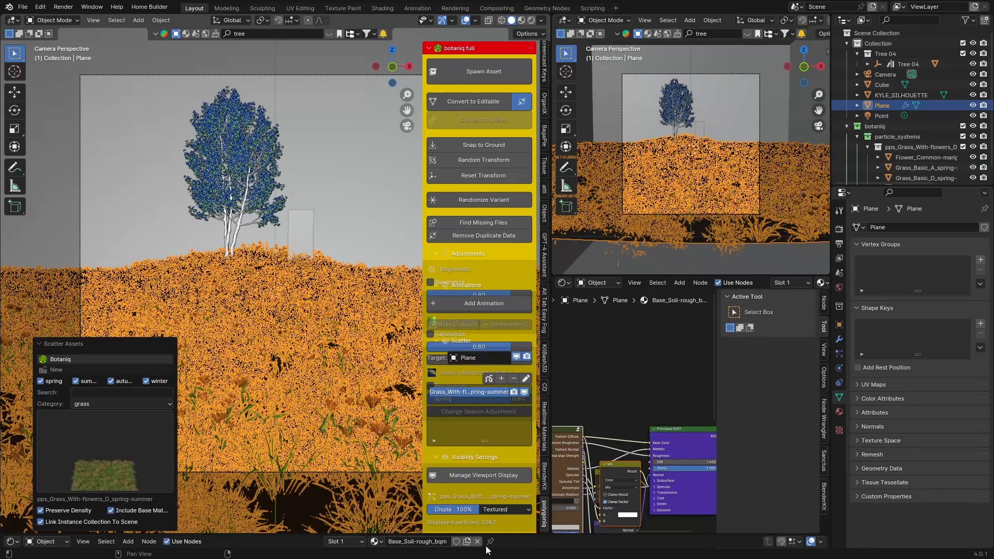
pyautogui.click(199, 228)
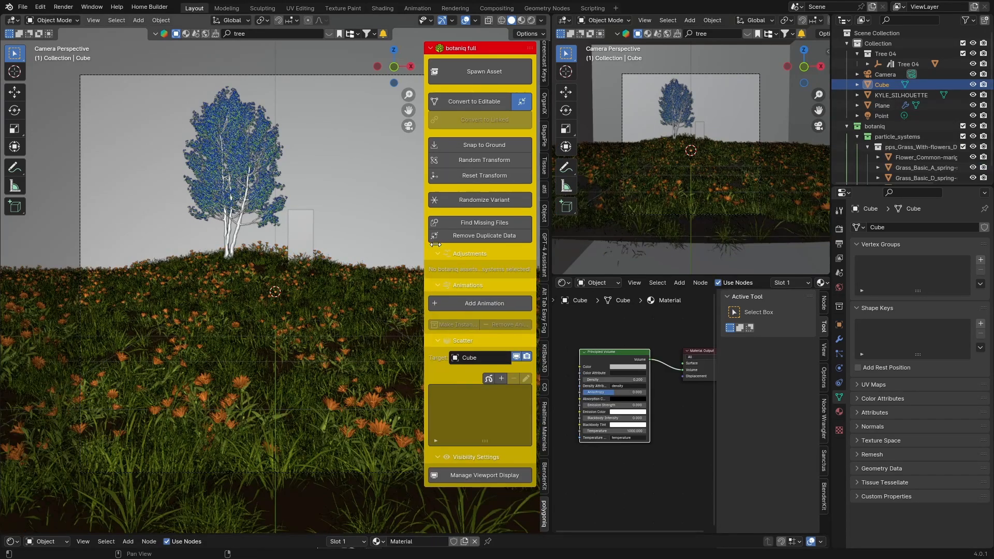
# Step: Hide the sidebar and show the rendered foggy scene without grid, axes or info overlays
pyautogui.moveTo(425, 244); pyautogui.dragTo(543, 245)
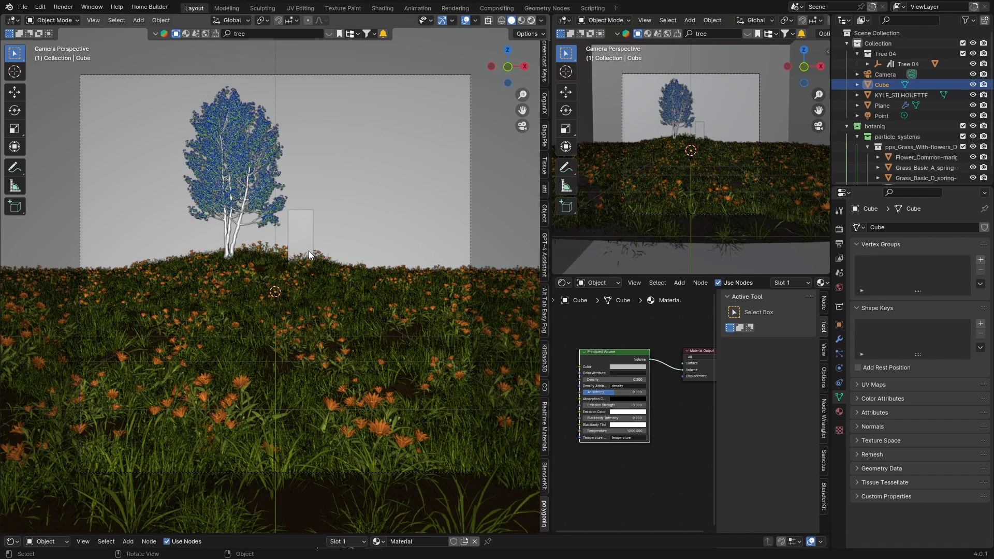
pyautogui.press('z')
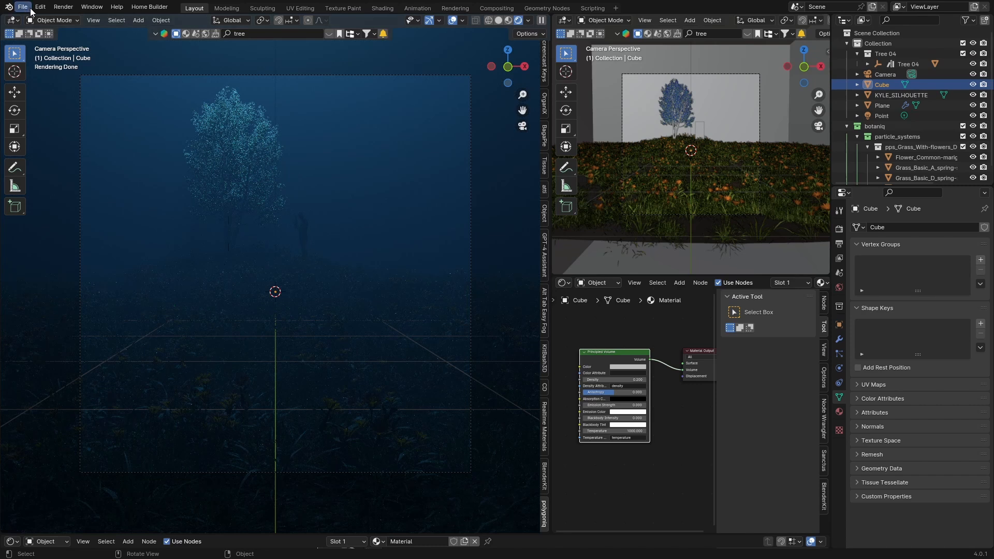
pyautogui.click(451, 20)
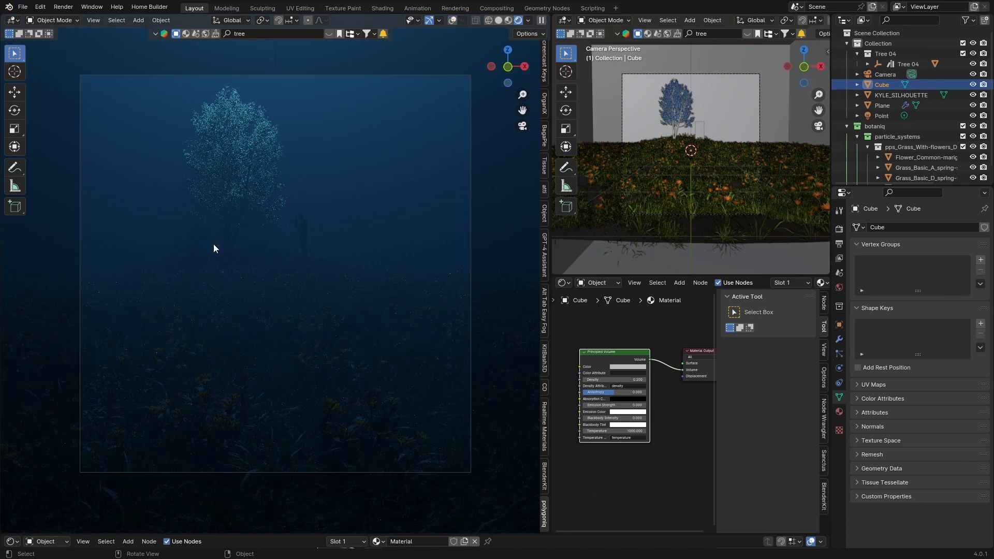
# Step: Set the output resolution to 1920 × 1080 px
pyautogui.click(839, 244)
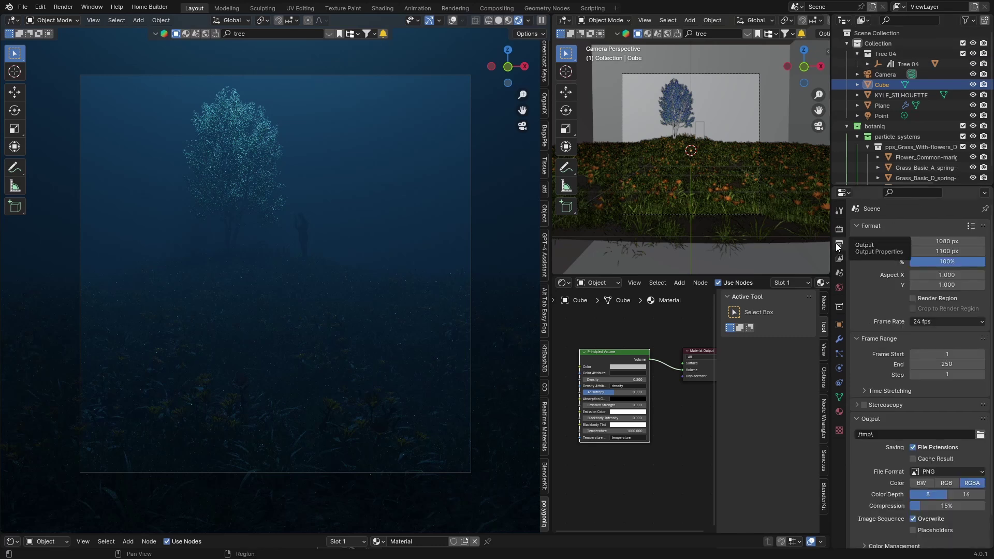
pyautogui.doubleClick(944, 240)
pyautogui.press('BackSpace')
pyautogui.write('1920')
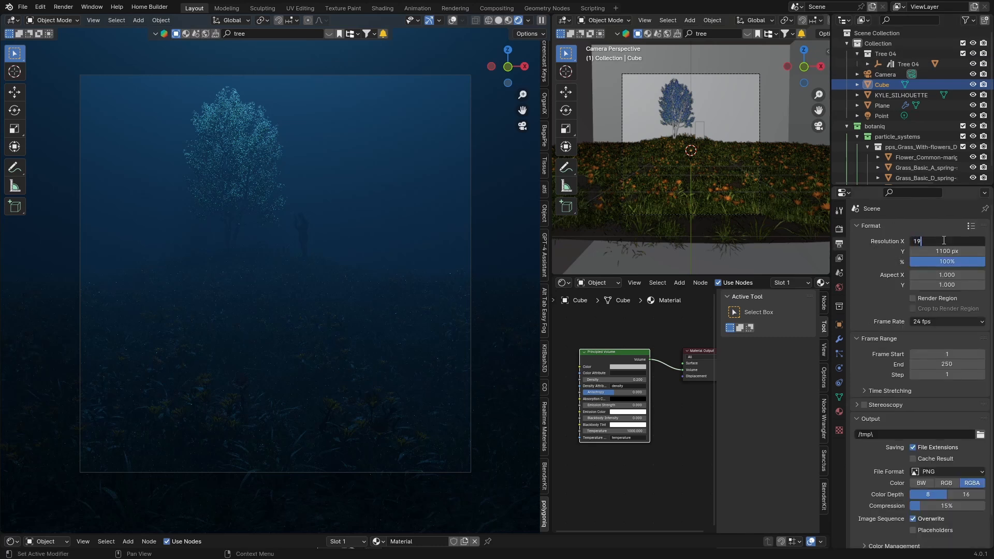
pyautogui.press('Return')
pyautogui.doubleClick(942, 251)
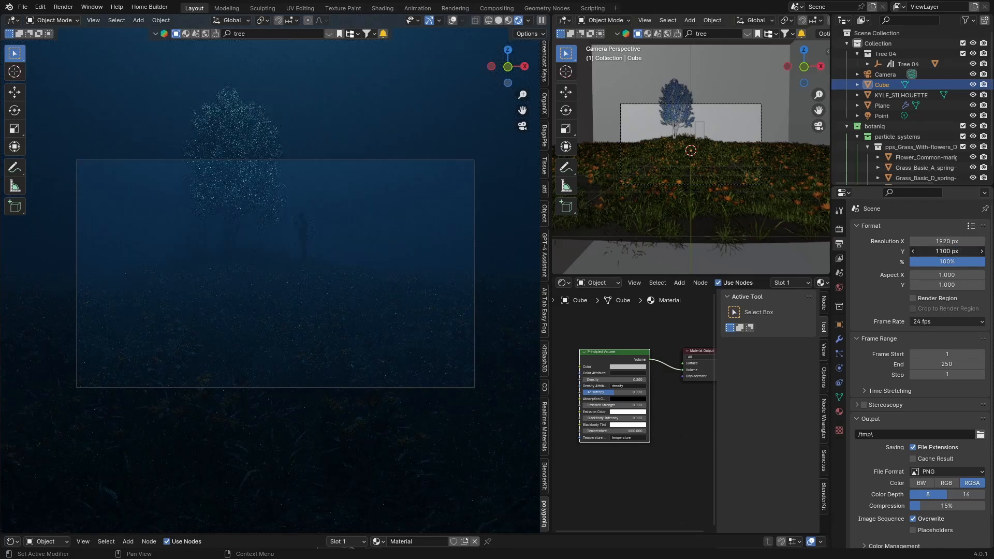
pyautogui.press('BackSpace')
pyautogui.write('1080')
pyautogui.press('Return')
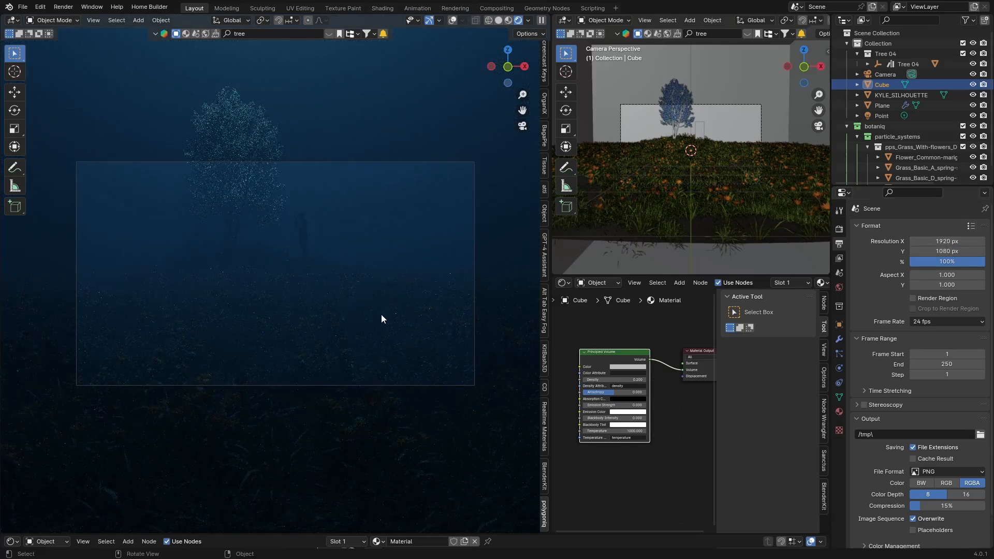
# Step: Give the camera a 41 mm focal length and 0.120 vertical shift, then view rendered
pyautogui.click(888, 75)
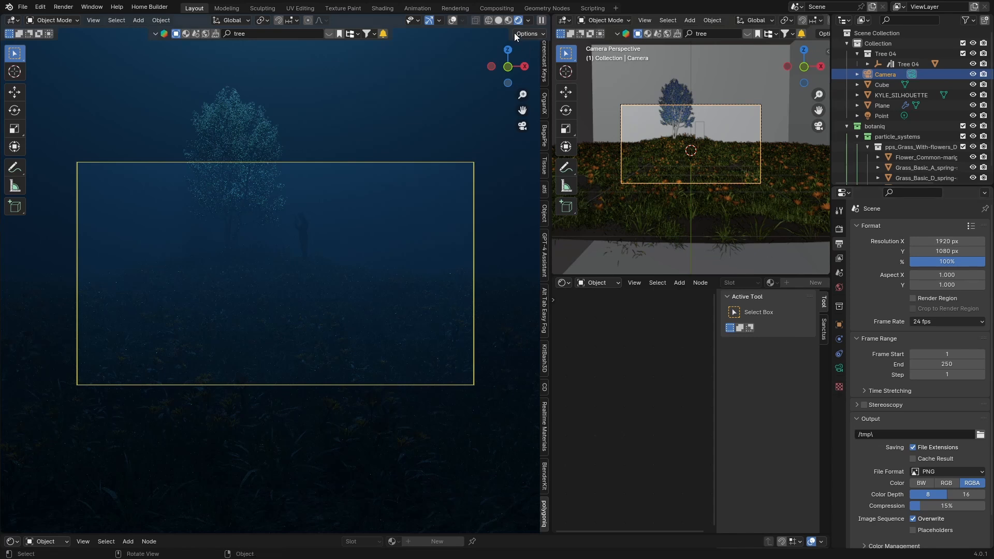
pyautogui.click(499, 20)
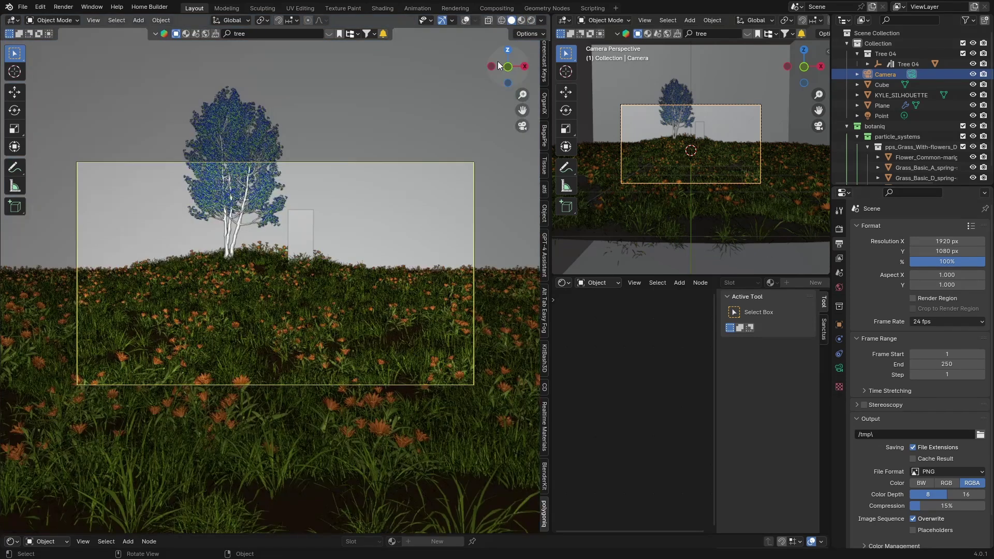
pyautogui.click(838, 369)
pyautogui.moveTo(939, 277)
pyautogui.mouseDown()
pyautogui.moveTo(909, 277)
pyautogui.moveTo(940, 277)
pyautogui.mouseUp()
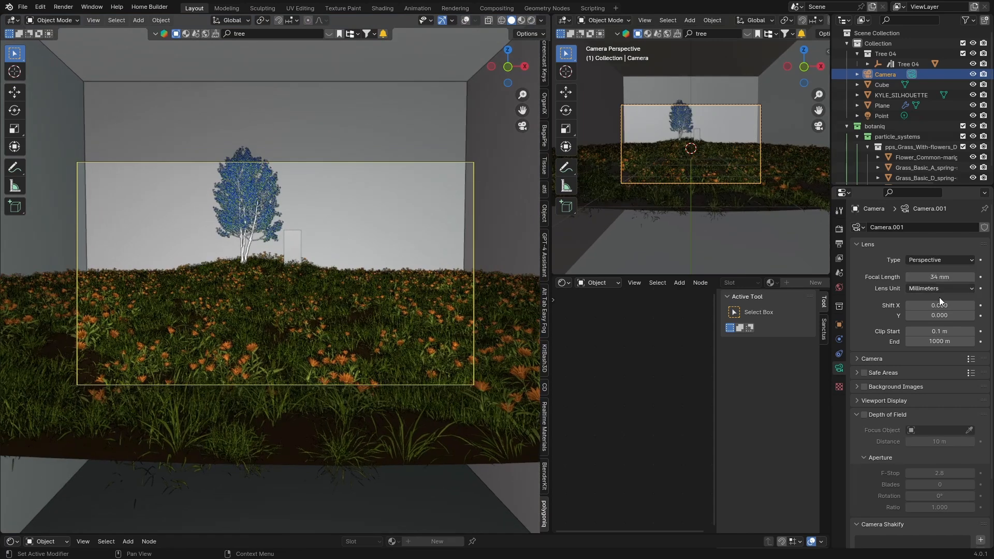
pyautogui.moveTo(939, 315); pyautogui.dragTo(944, 315)
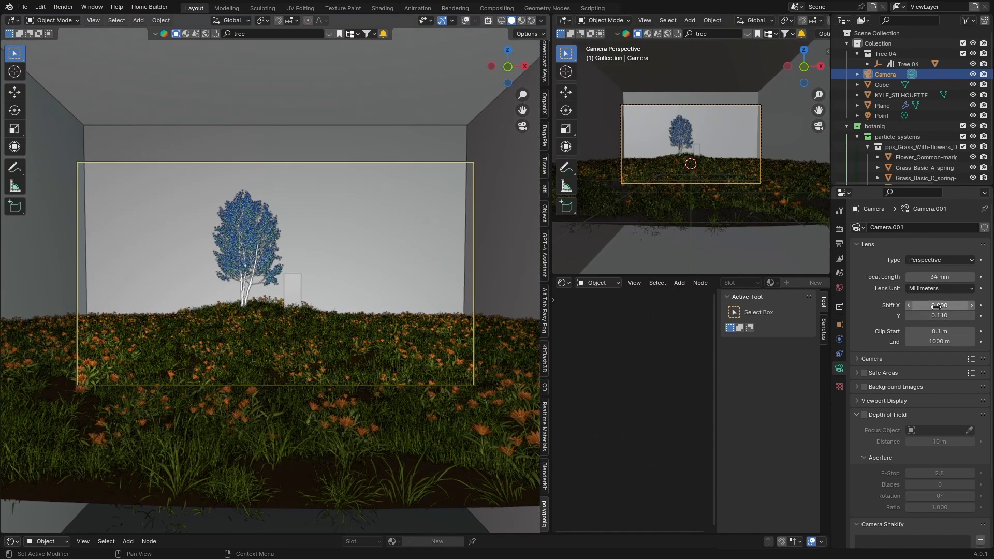
pyautogui.moveTo(936, 277); pyautogui.dragTo(948, 276)
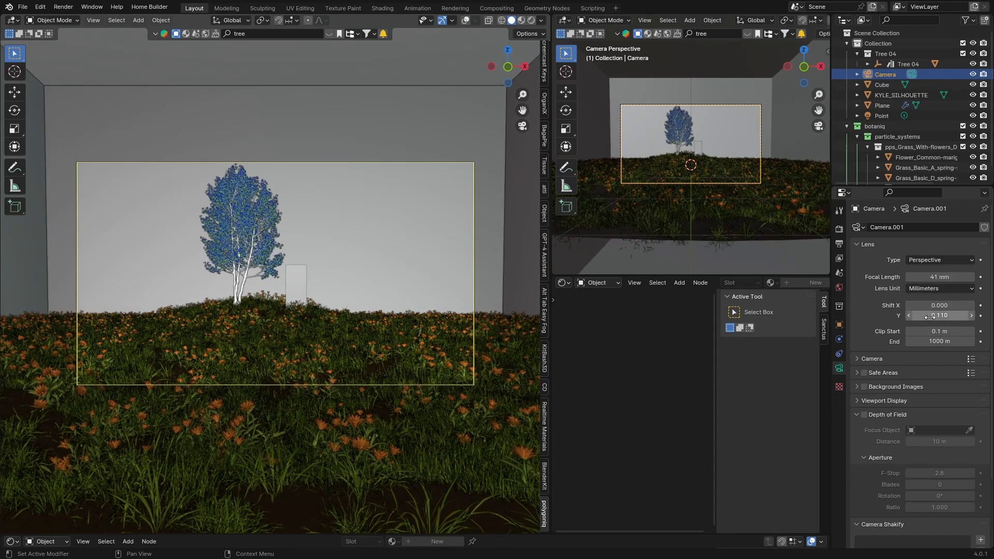
pyautogui.moveTo(939, 315); pyautogui.dragTo(942, 315)
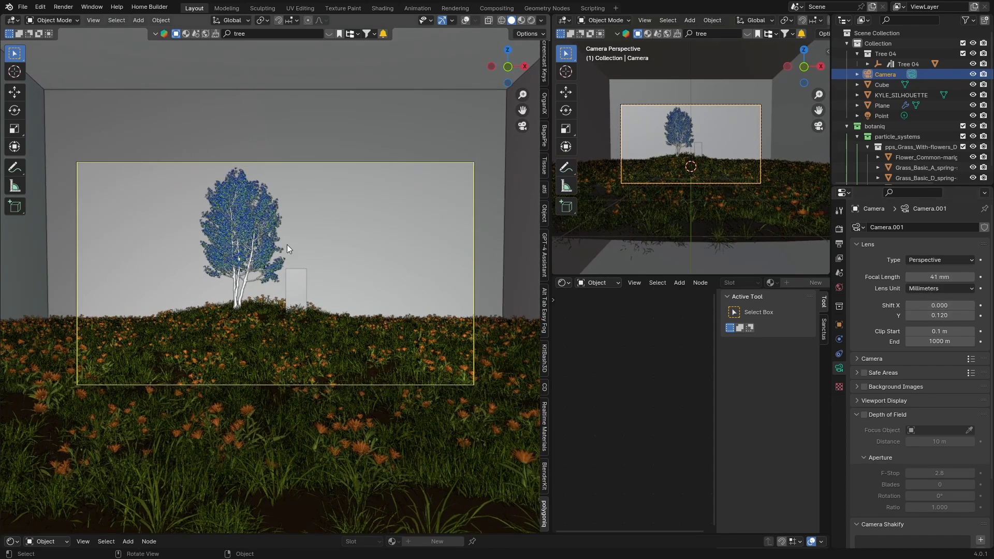
pyautogui.scroll(1, 287, 244)
pyautogui.press('z')
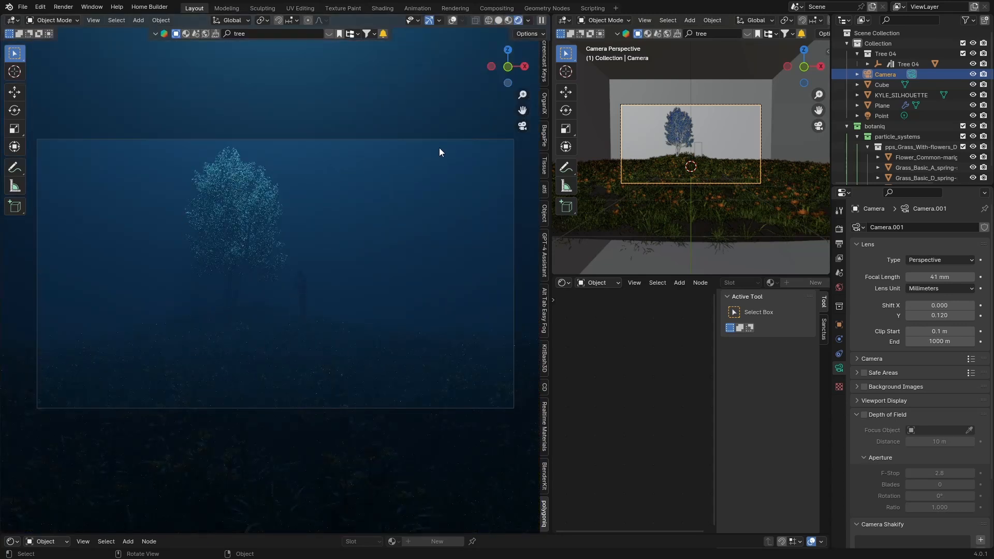
# Step: Save the scene as cine.blend
pyautogui.click(23, 7)
pyautogui.click(41, 74)
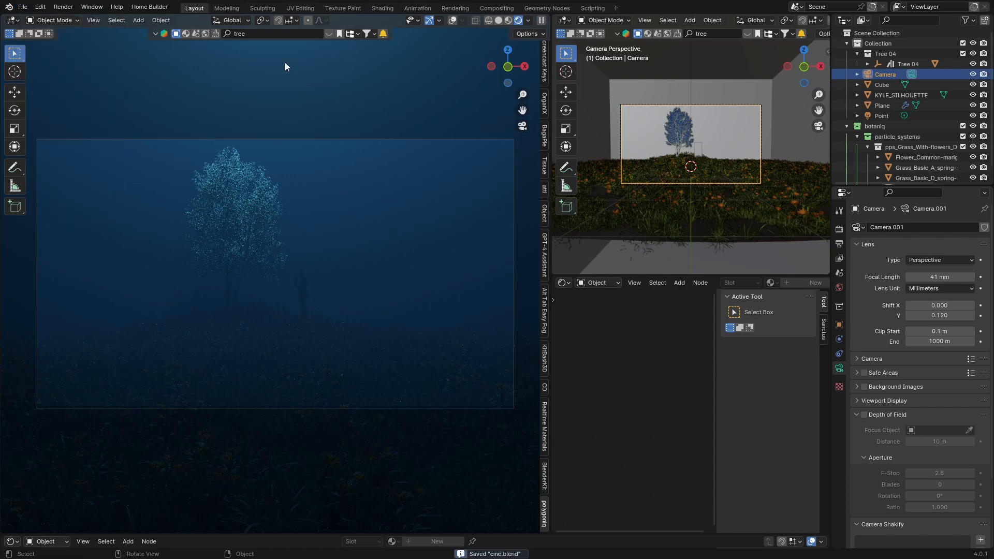